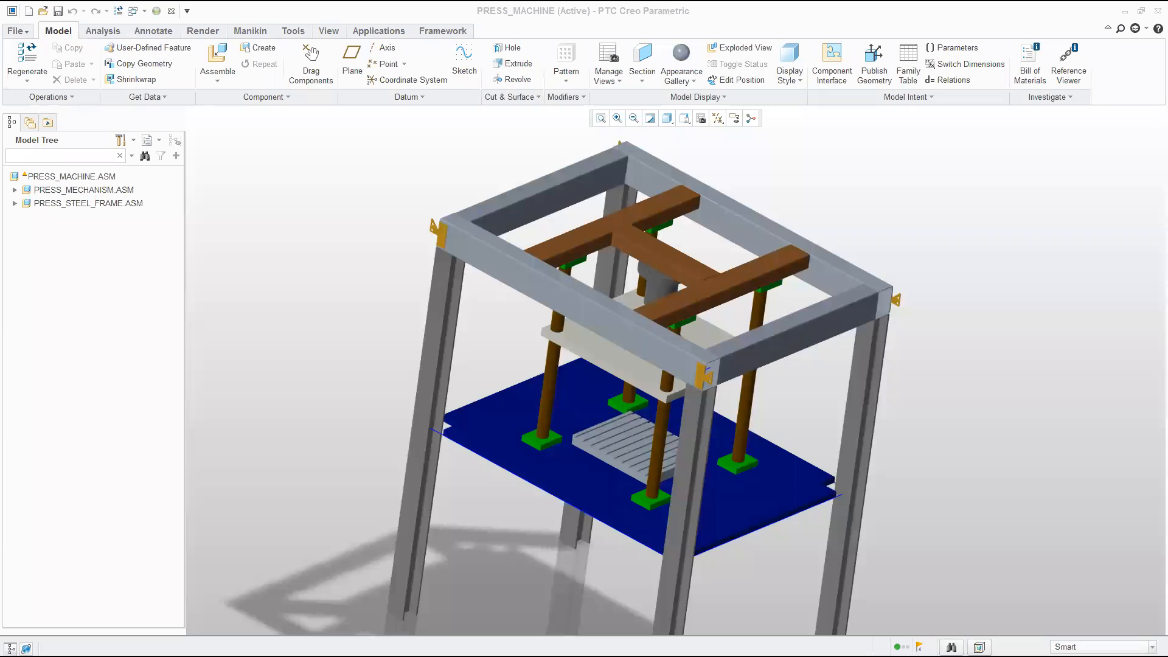
Open the orange shelf bracket at the steel frame's upper corner as its own part.
mouse_move(491, 365)
middle_mouse_down()
mouse_move(491, 336)
mouse_move(511, 331)
mouse_move(485, 340)
mouse_move(504, 349)
mouse_move(462, 356)
middle_mouse_up()
scroll(393, 231, "up", 5)
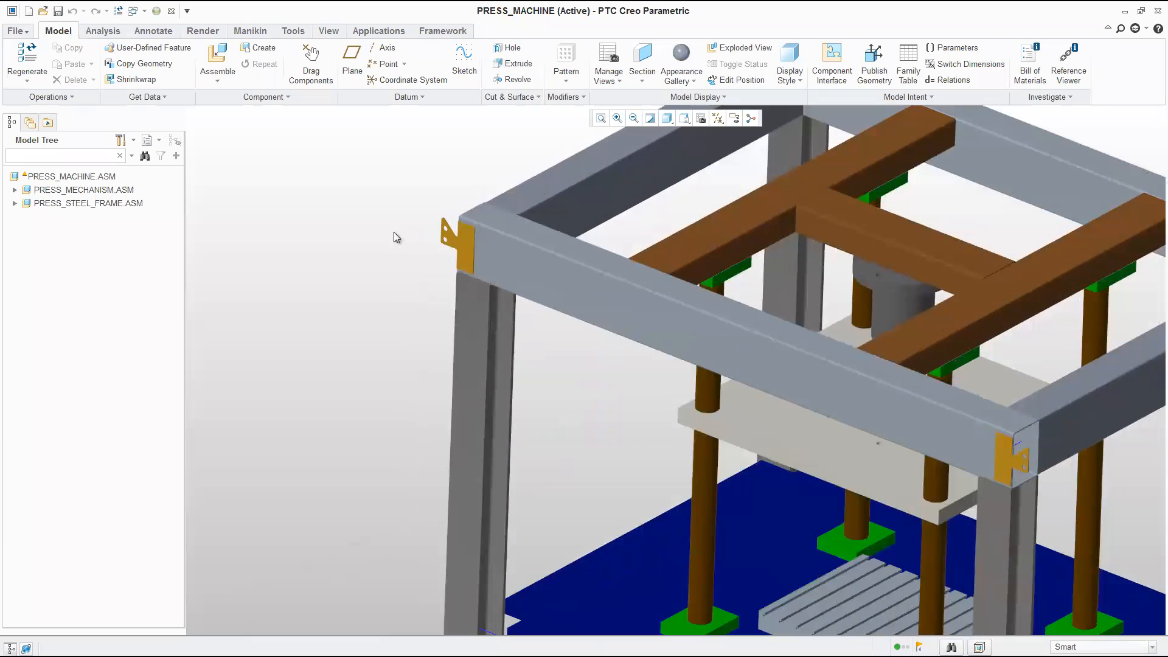
scroll(395, 236, "up", 5)
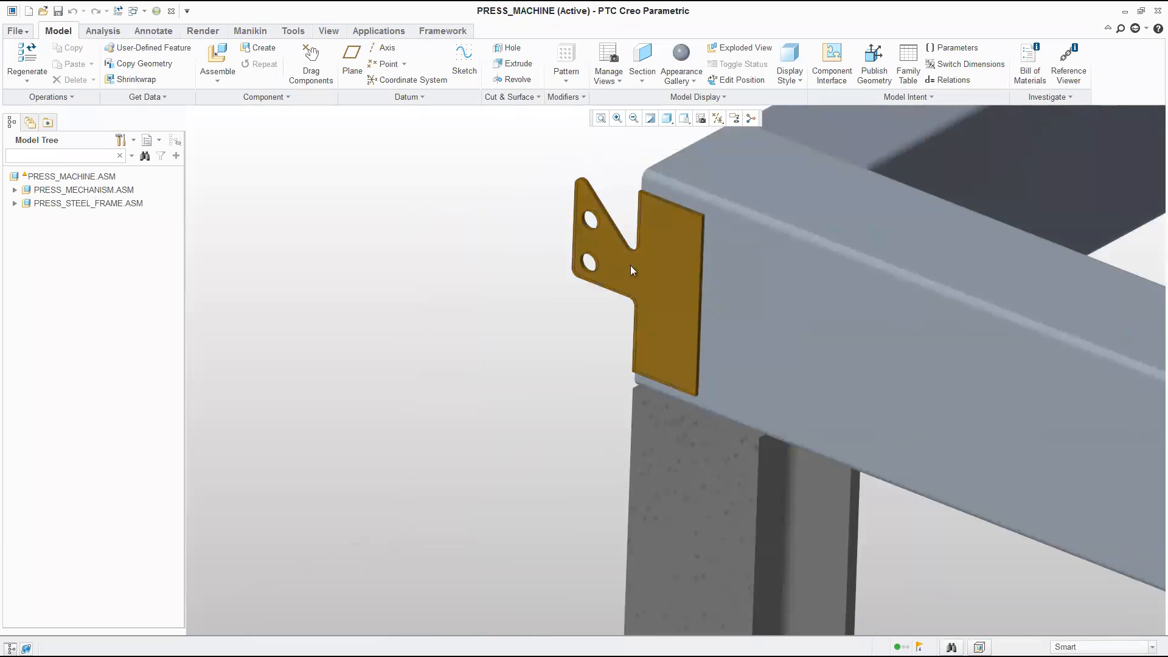
right_click(633, 265)
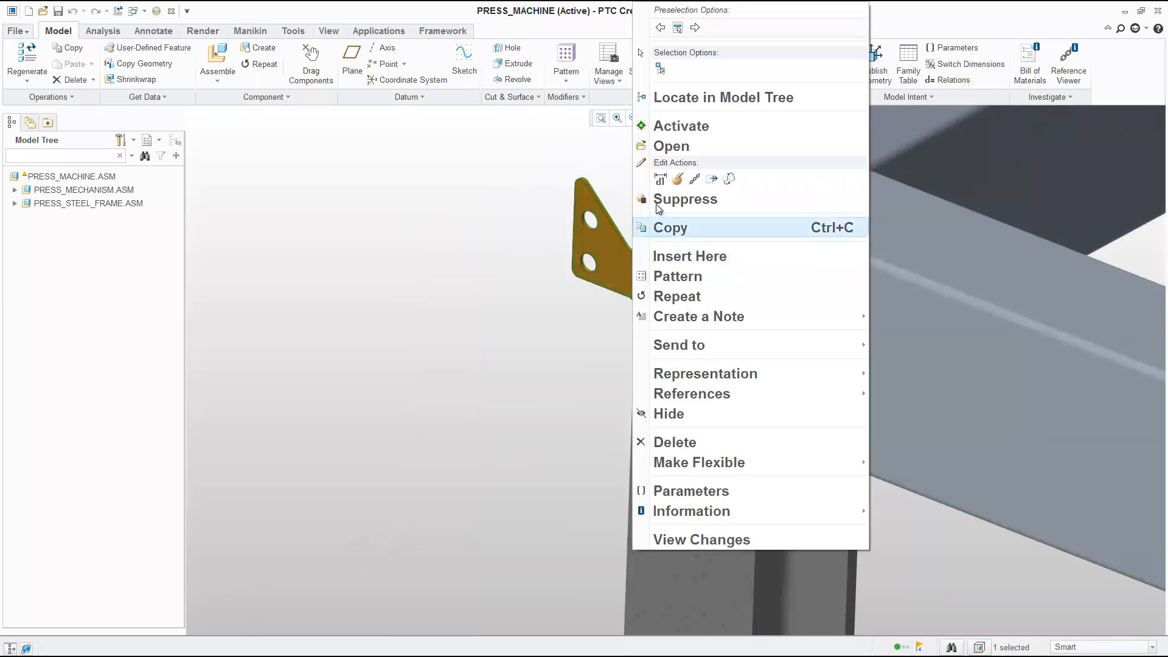
left_click(675, 147)
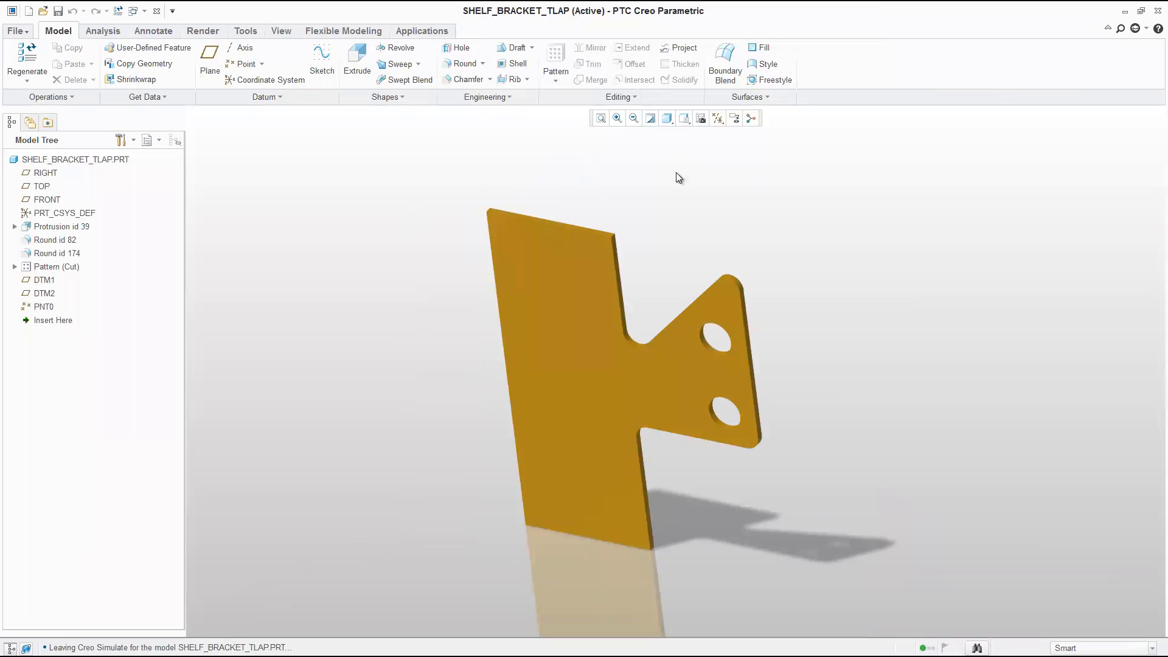
Start the Simulate application for the shelf bracket part.
mouse_move(605, 278)
middle_mouse_down()
mouse_move(569, 276)
mouse_move(543, 295)
mouse_move(607, 274)
middle_mouse_up()
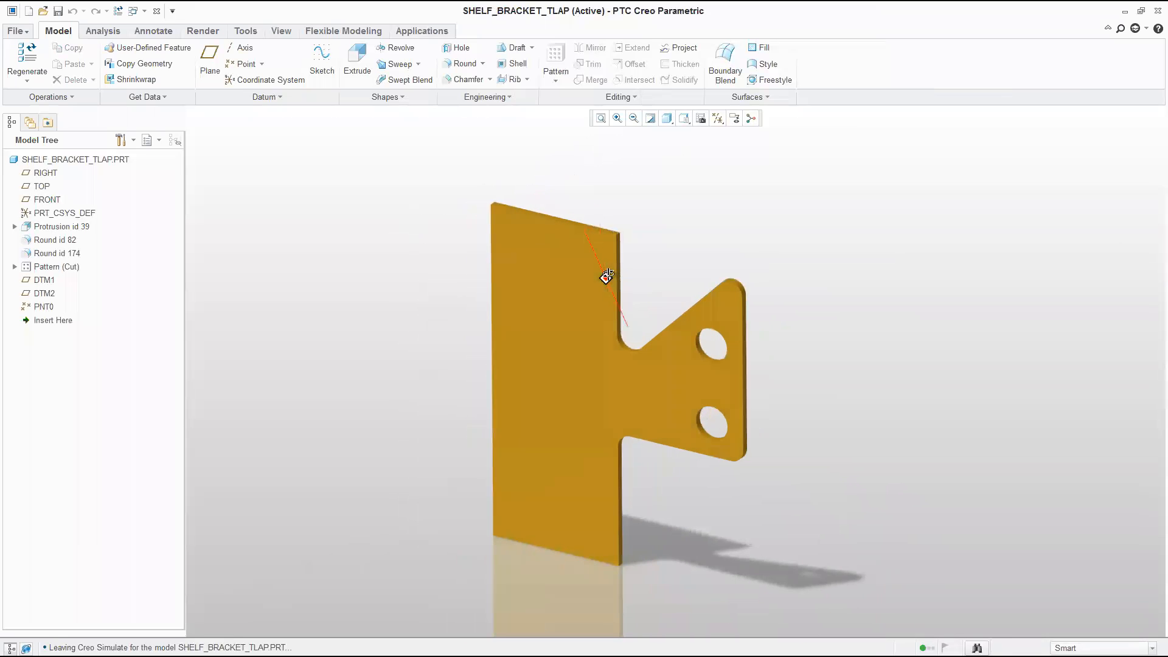
left_click(422, 31)
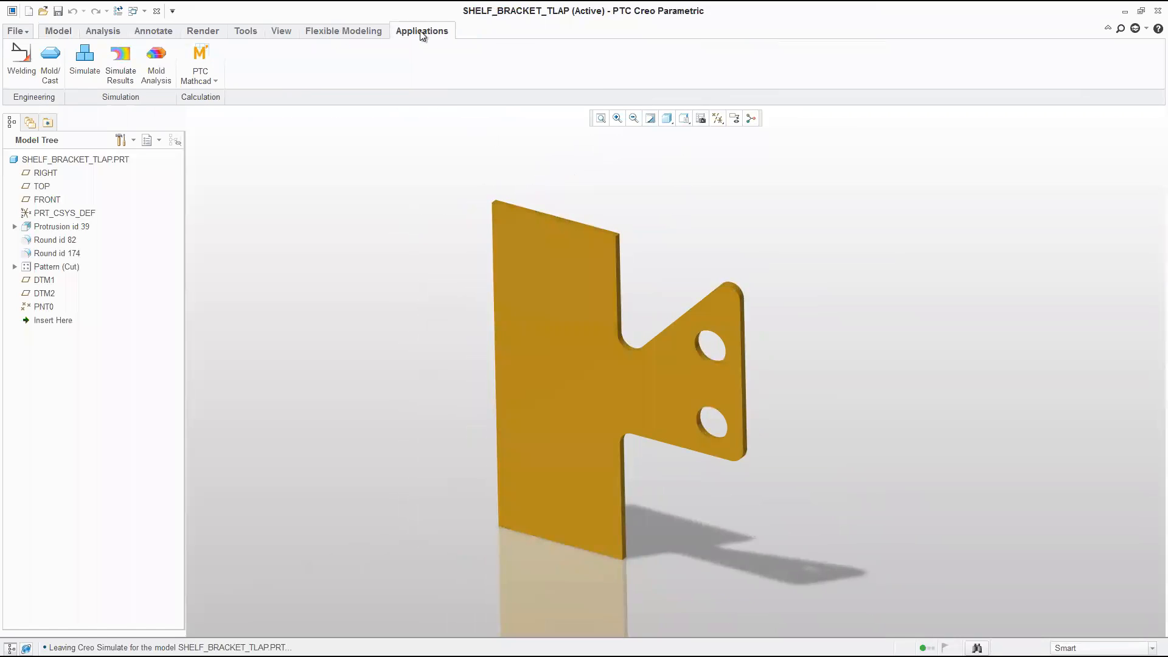
left_click(84, 60)
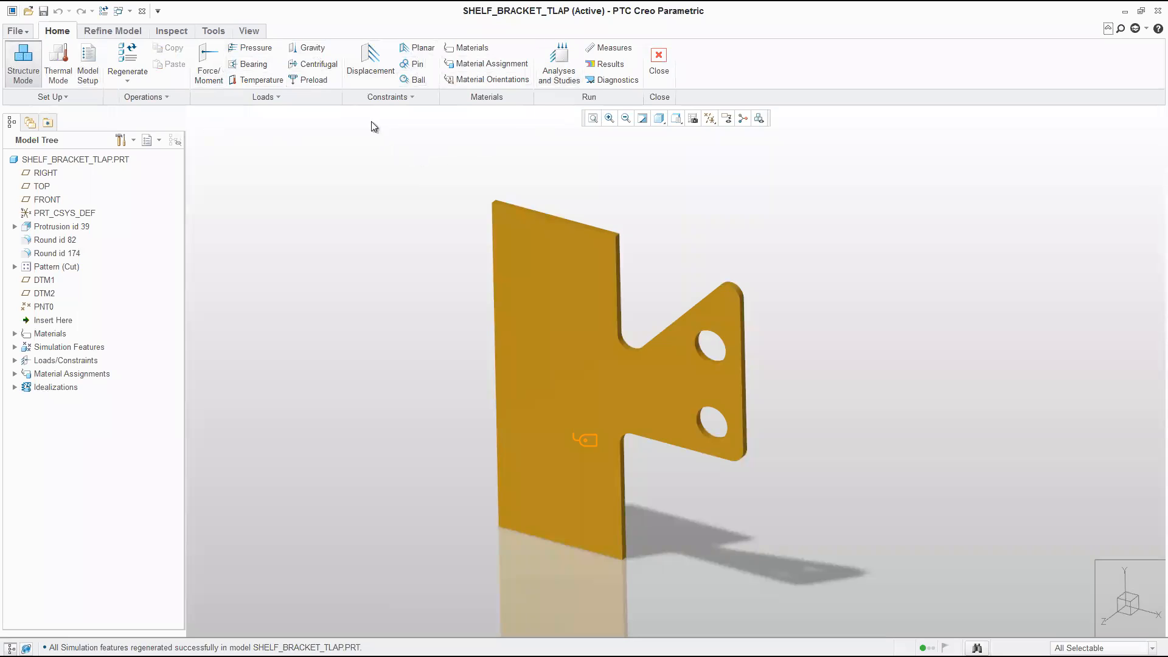
Add a displacement constraint that fixes the upper and lower front edges of the bracket's rectangular plate.
left_click(370, 61)
left_click(1083, 200)
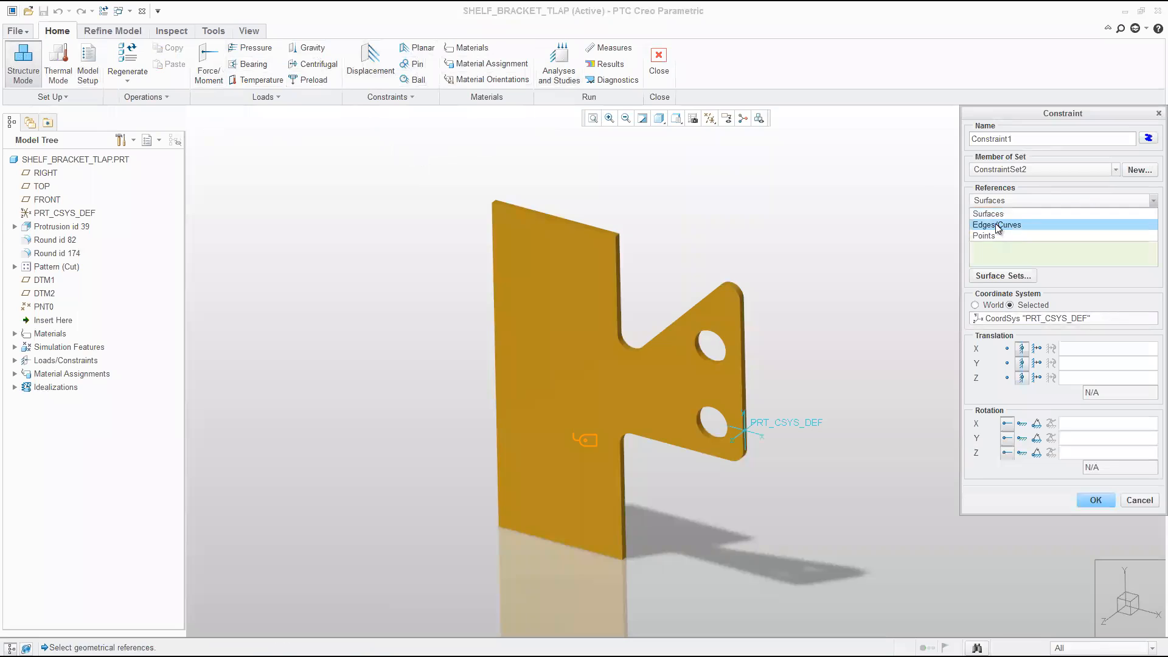
left_click(996, 224)
left_click(591, 230)
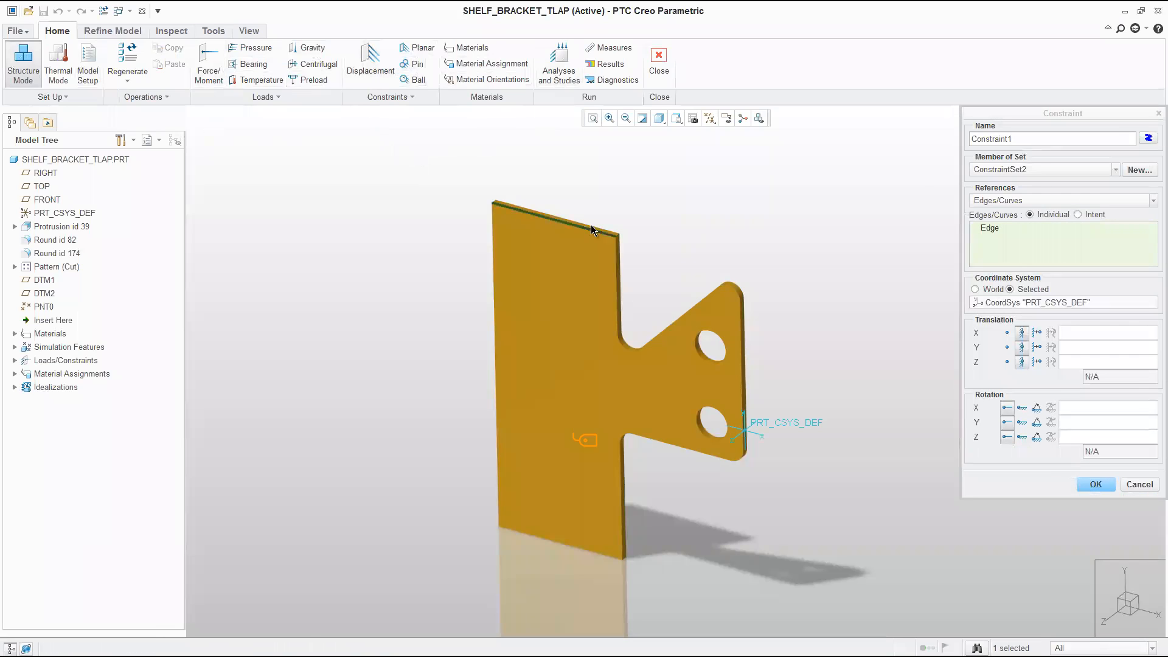
left_click(586, 552, "ctrl")
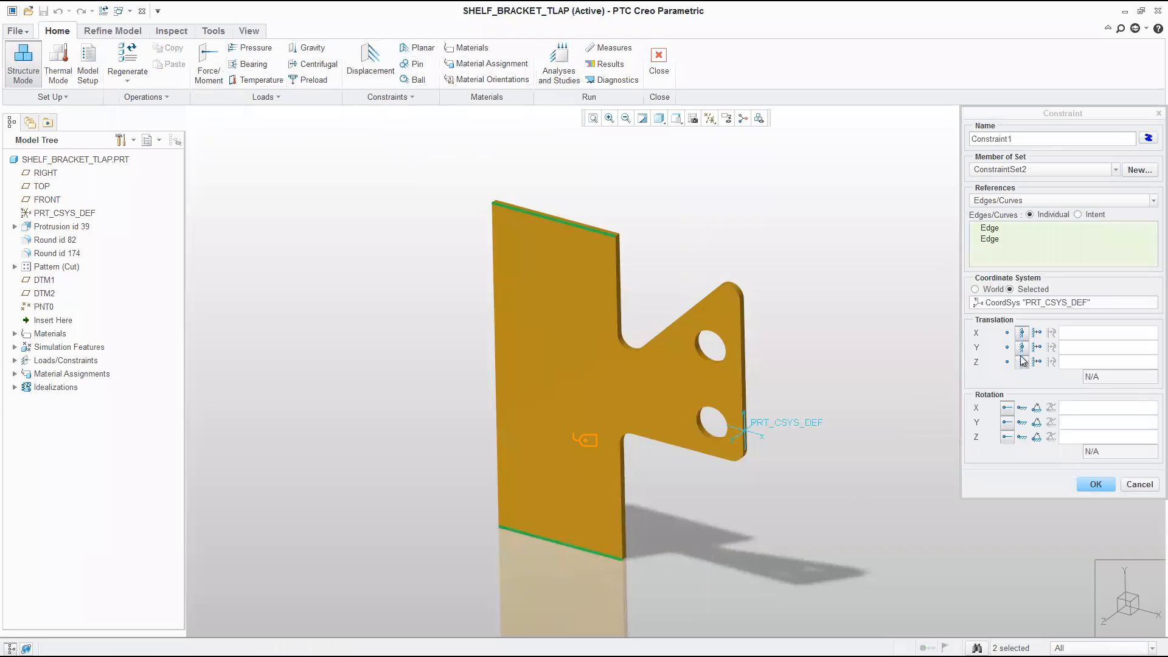
left_click(1096, 485)
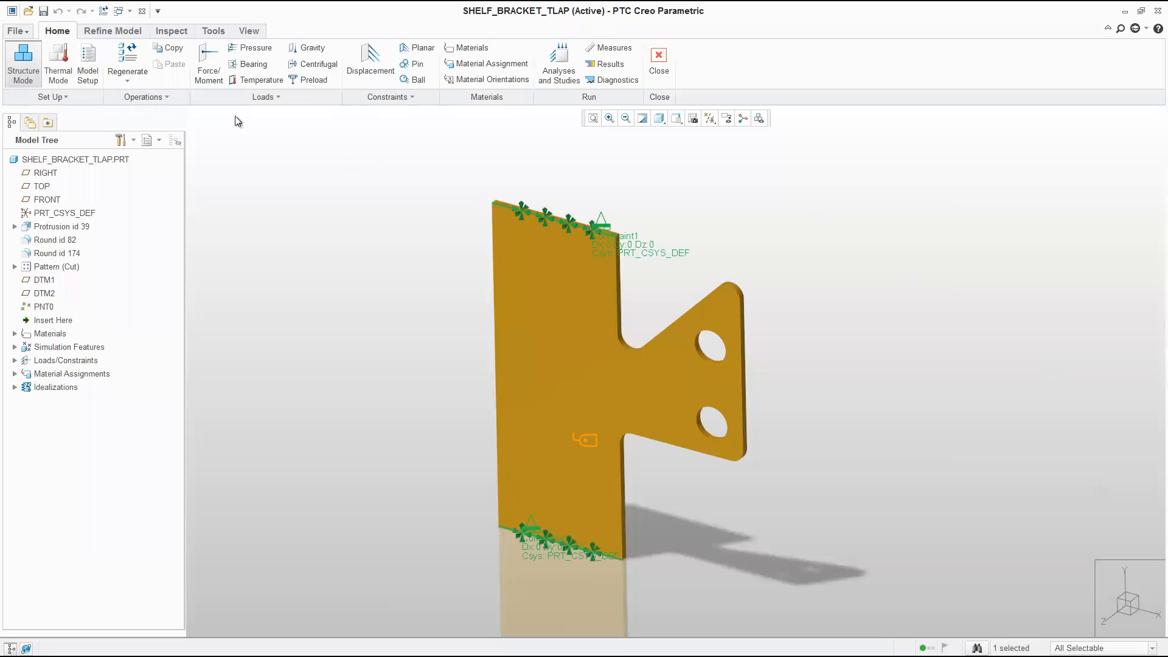
Start a force/moment load on the inner surfaces of both bracket holes, distributed as Total Load at Point at PNT0.
left_click(207, 59)
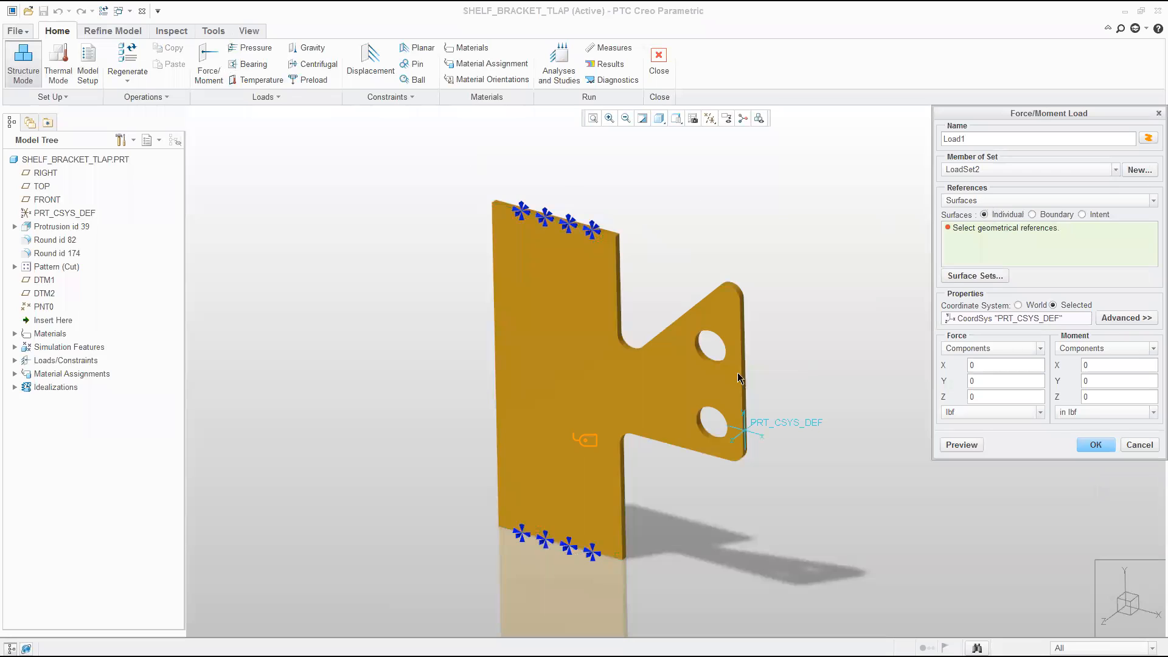
left_click(706, 355)
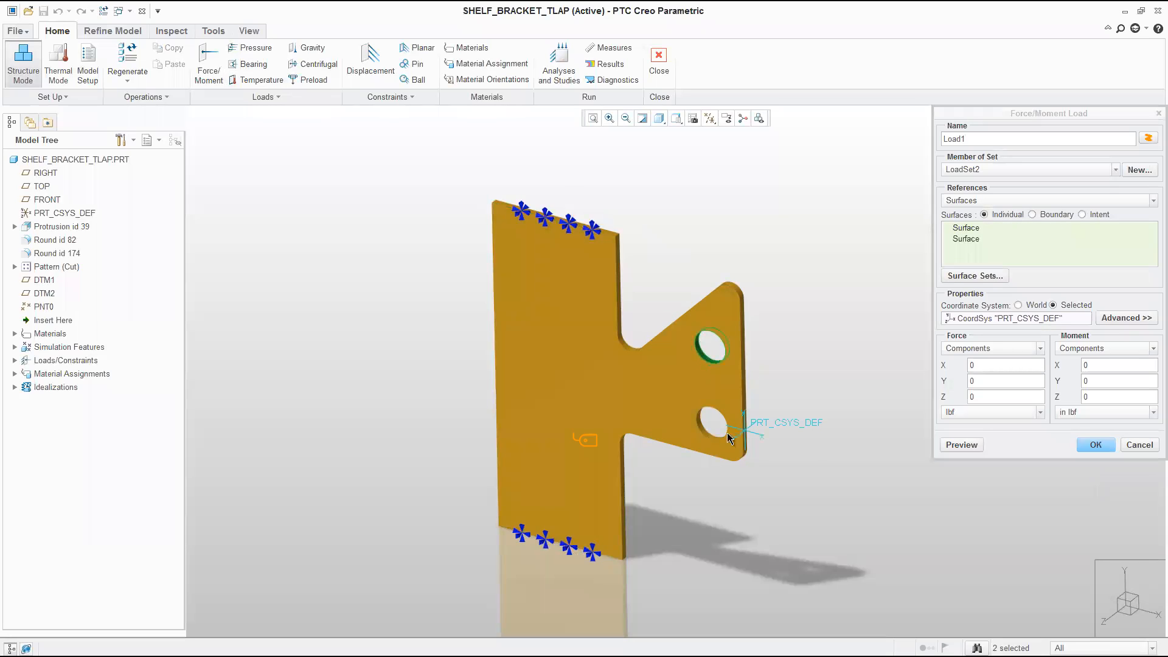
left_click(708, 434)
left_click(1133, 318)
left_click(983, 344)
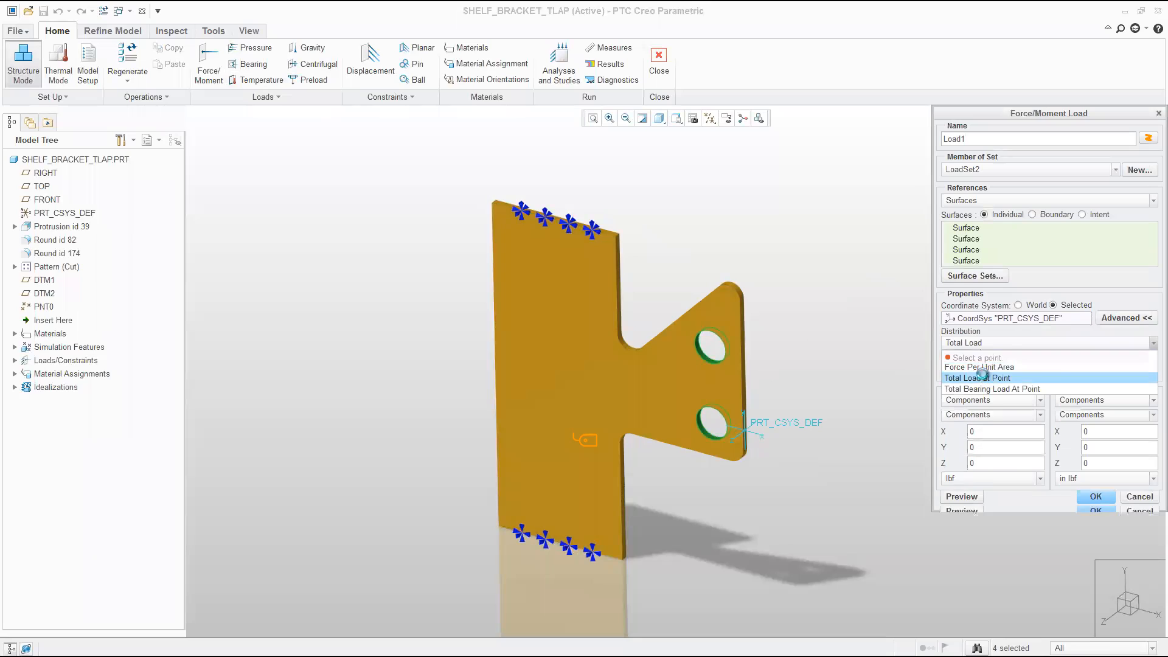
left_click(985, 378)
left_click(43, 307)
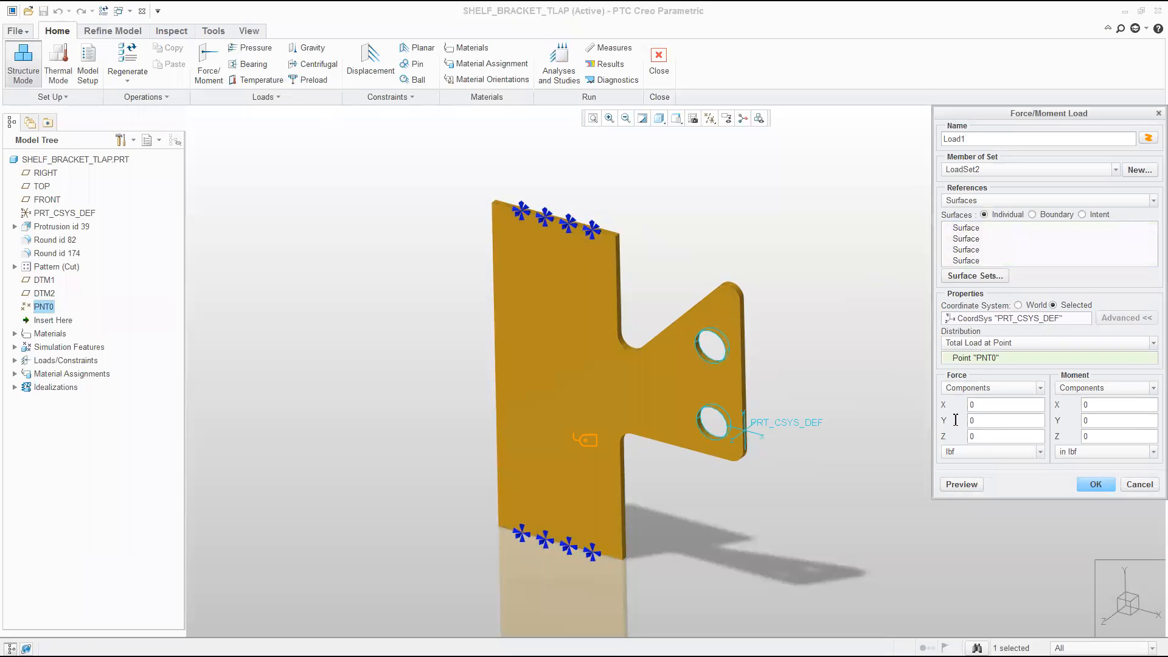
Set the load's Y force component to -20 lbf, preview its distribution on the holes and accept the load.
left_click_drag(977, 424, 962, 422)
type("-20")
left_click(960, 485)
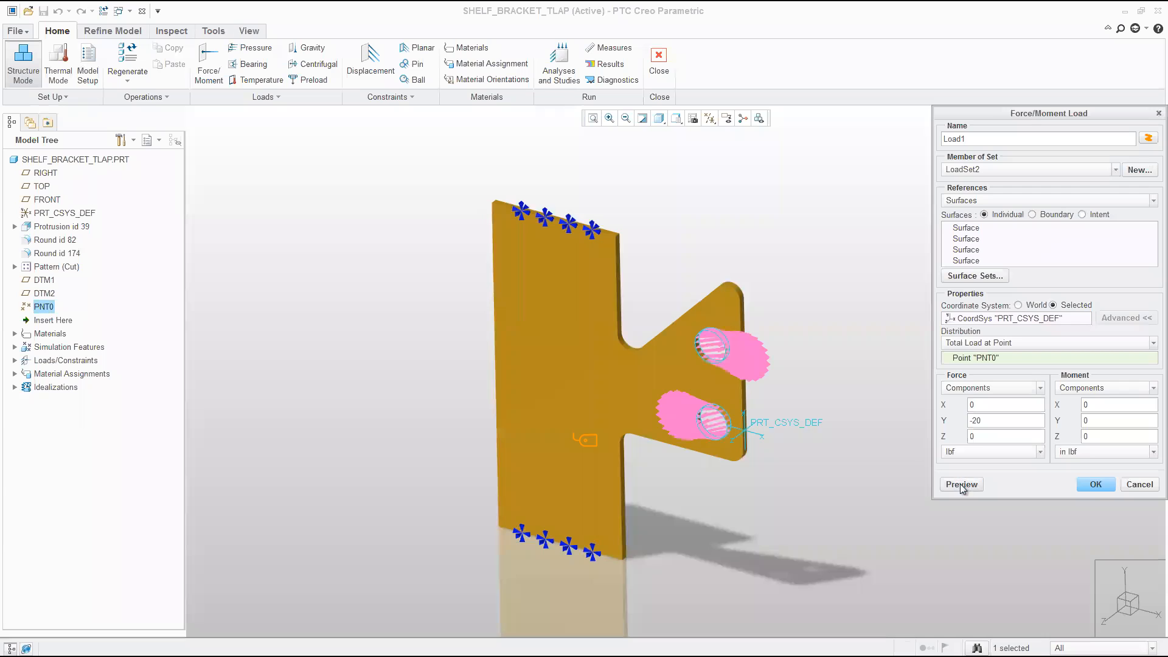
scroll(716, 342, "up", 5)
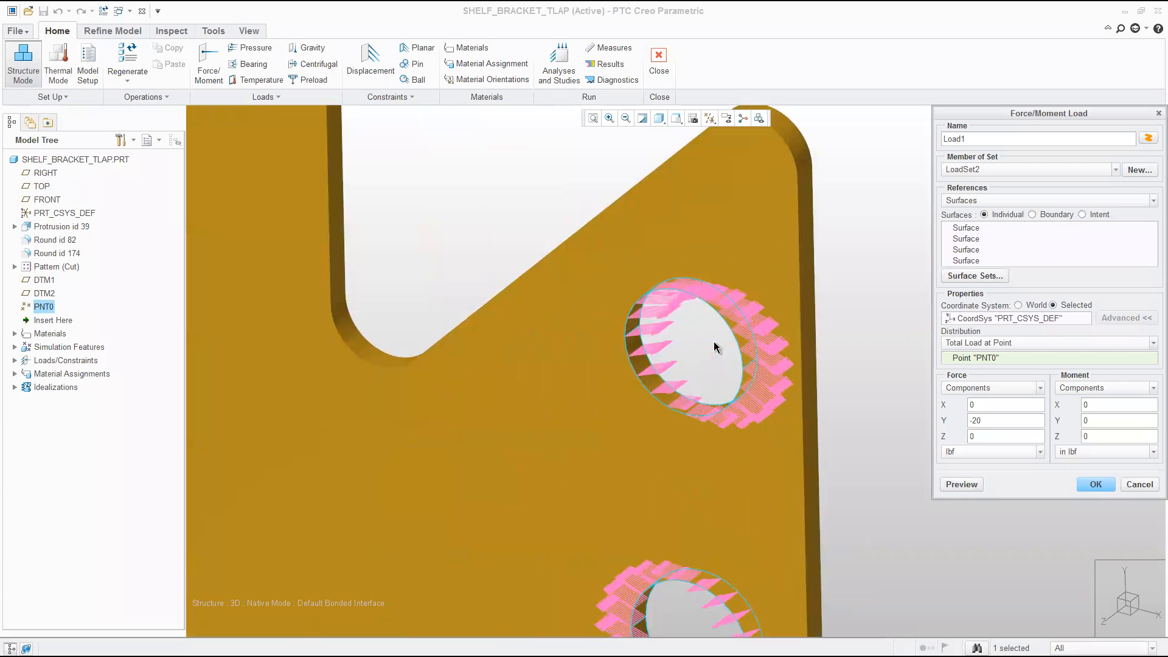
scroll(715, 347, "down", 5)
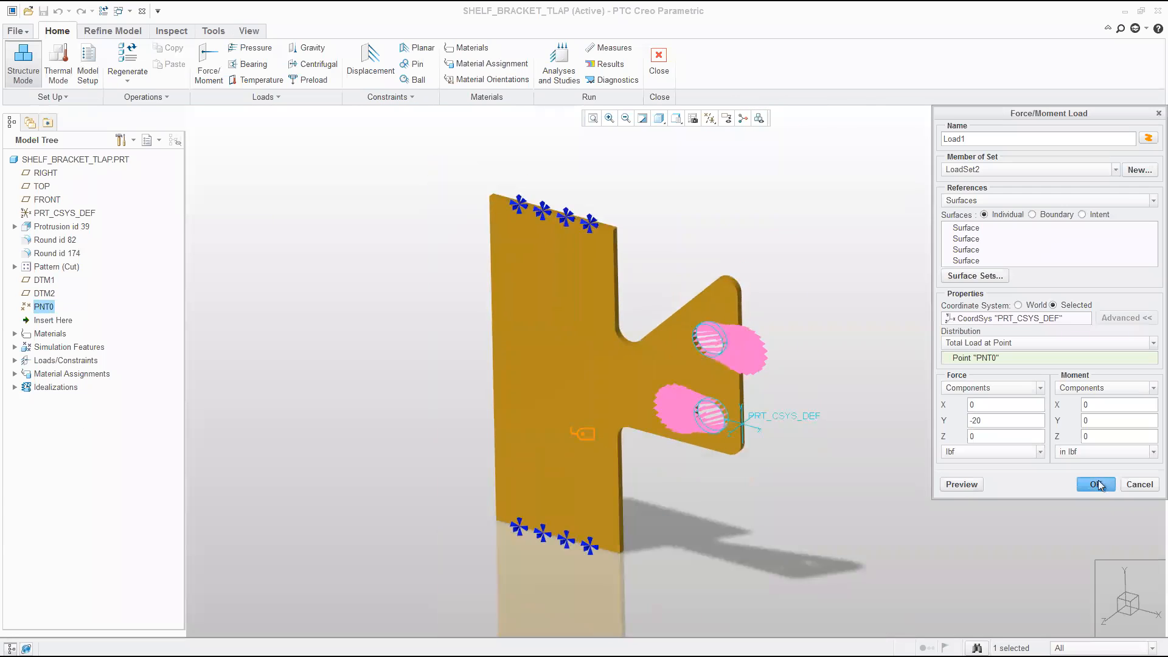
left_click(1096, 484)
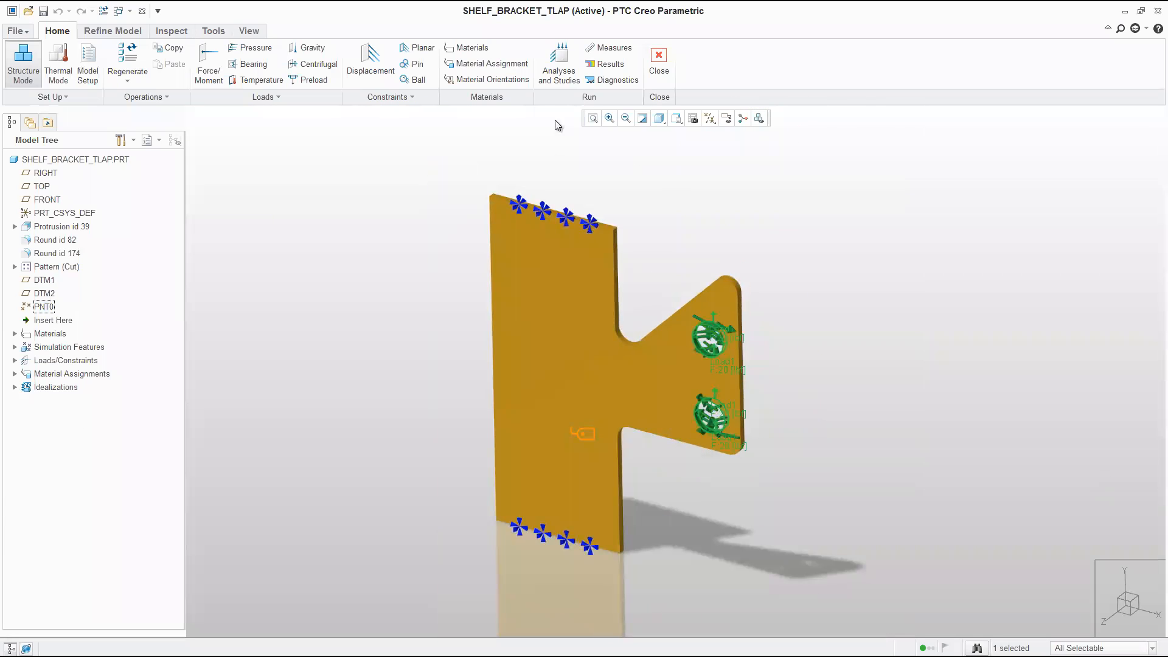
Create a static analysis using Multi-Pass Adaptive convergence, with a maximum polynomial order of 9 and 6 percent convergence.
left_click(559, 56)
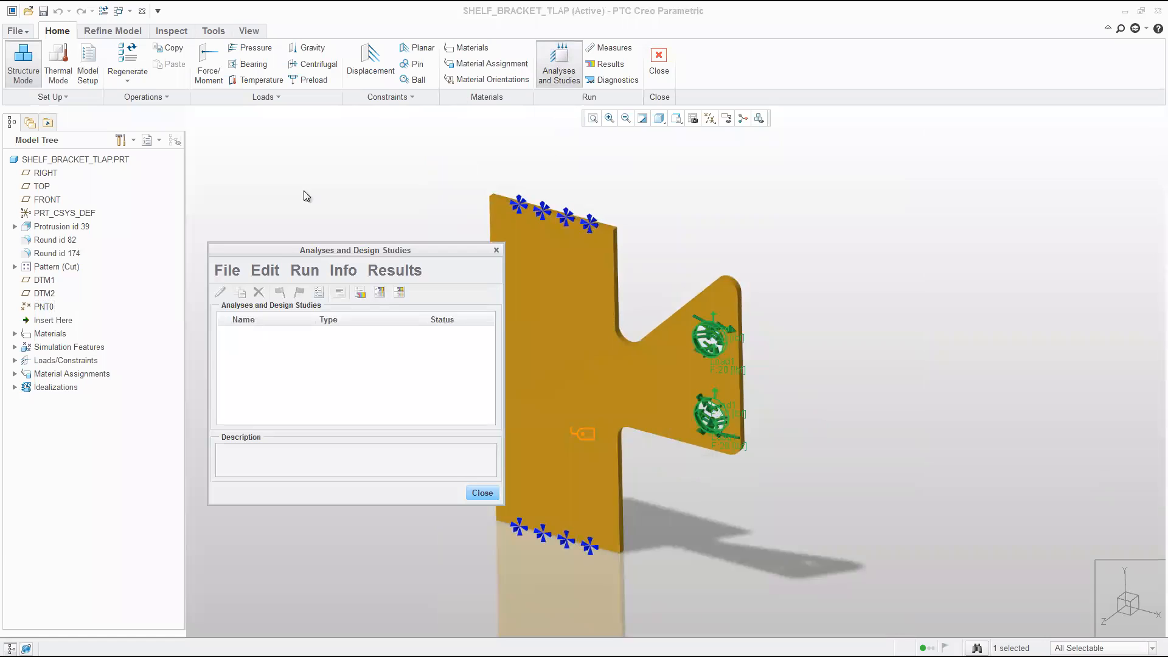
left_click(228, 275)
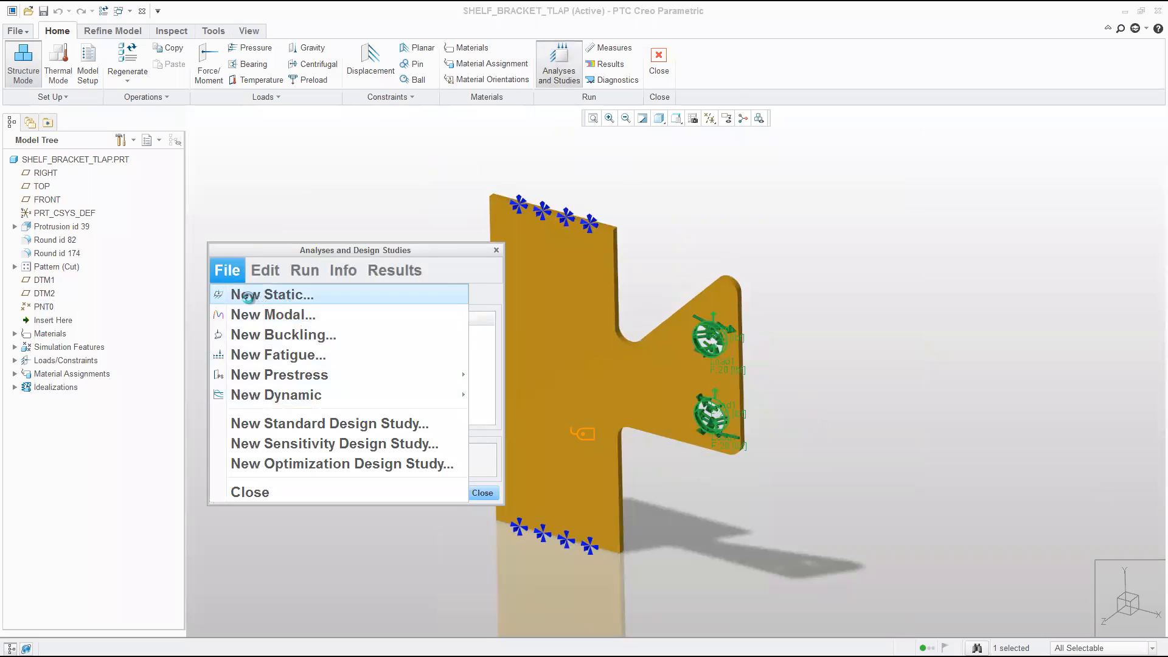
left_click(249, 295)
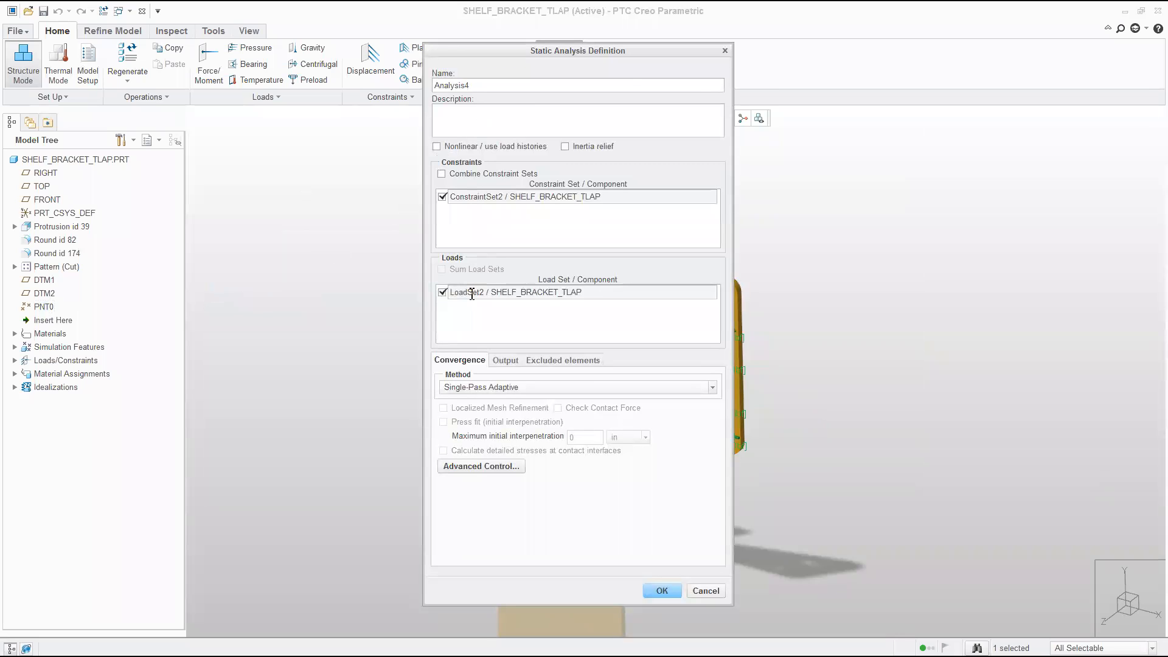
left_click(486, 390)
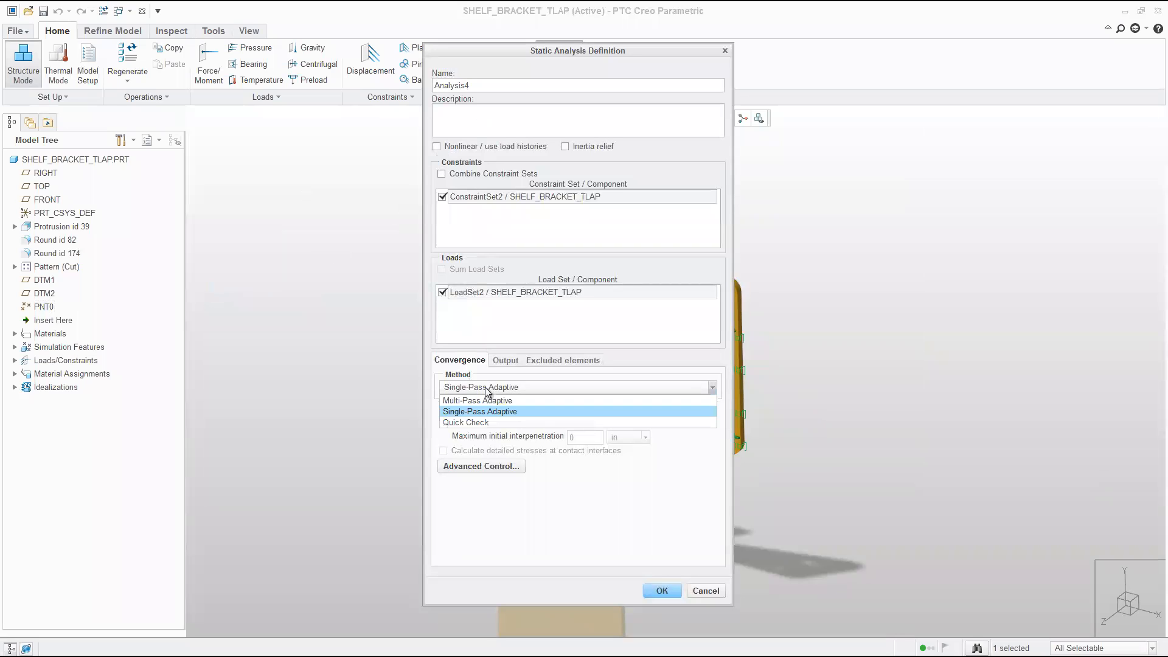
left_click(488, 401)
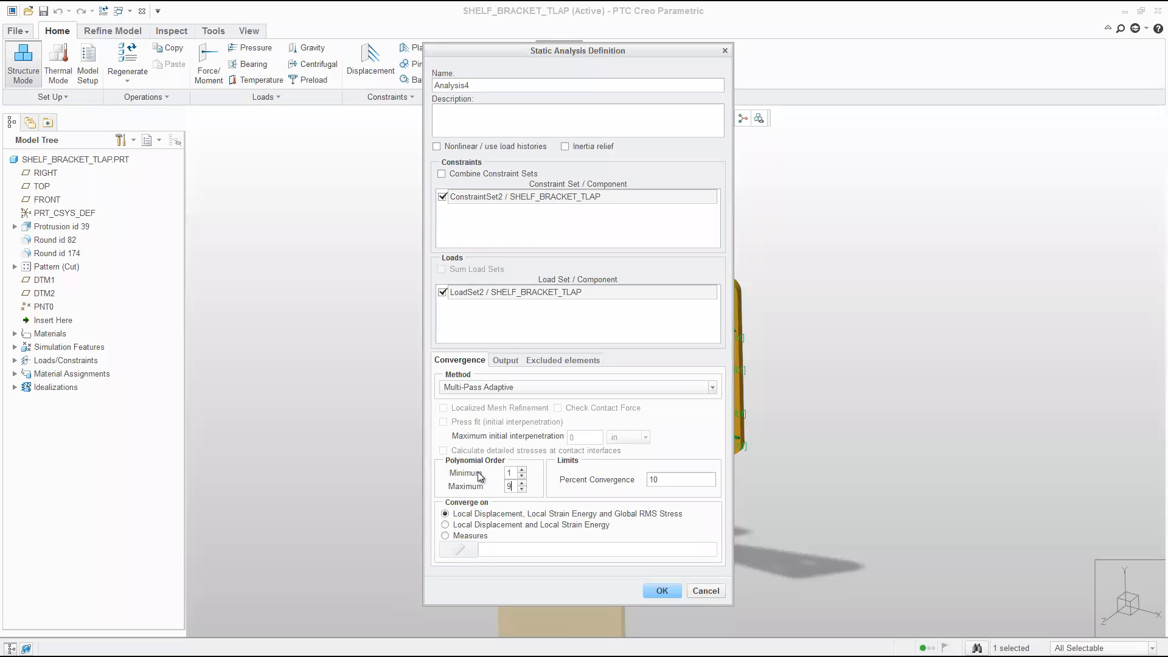
double_click(649, 480)
type("6")
left_click(660, 590)
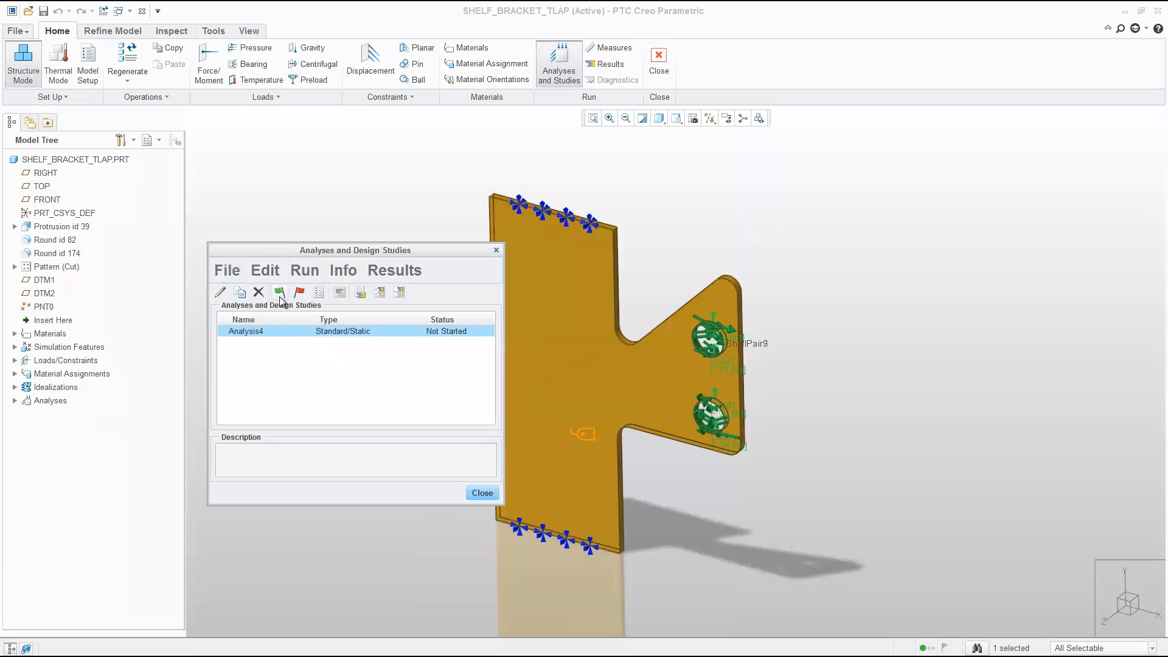
Run the static analysis without interactive diagnostics, and check its run status report.
left_click(279, 294)
left_click(660, 358)
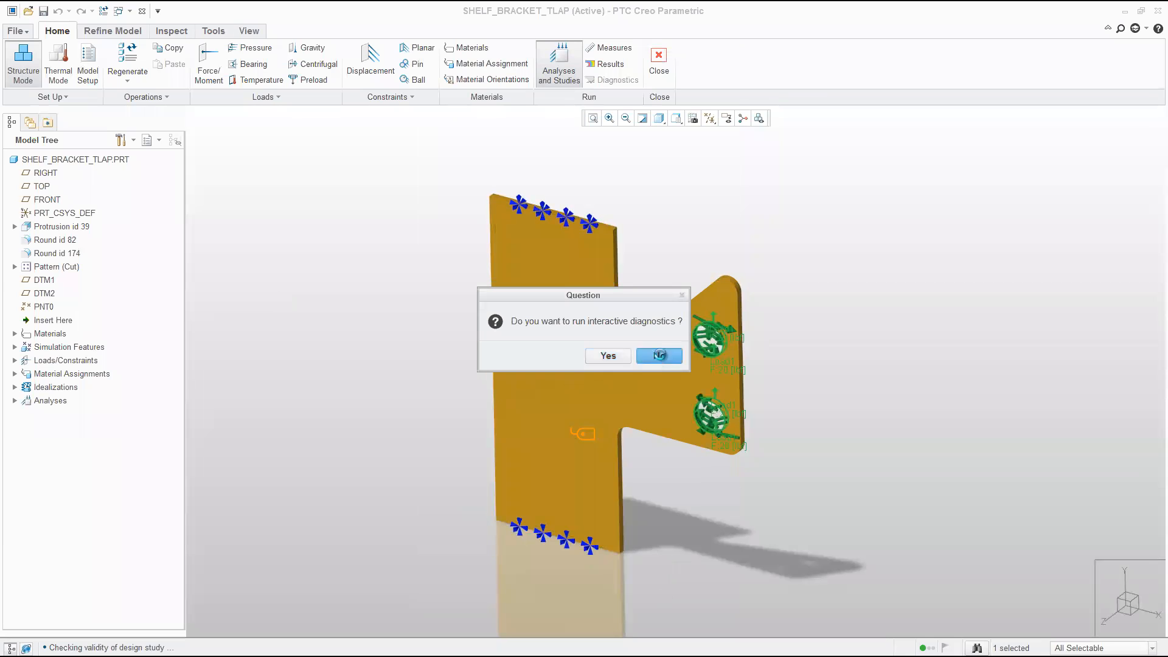
left_click(340, 295)
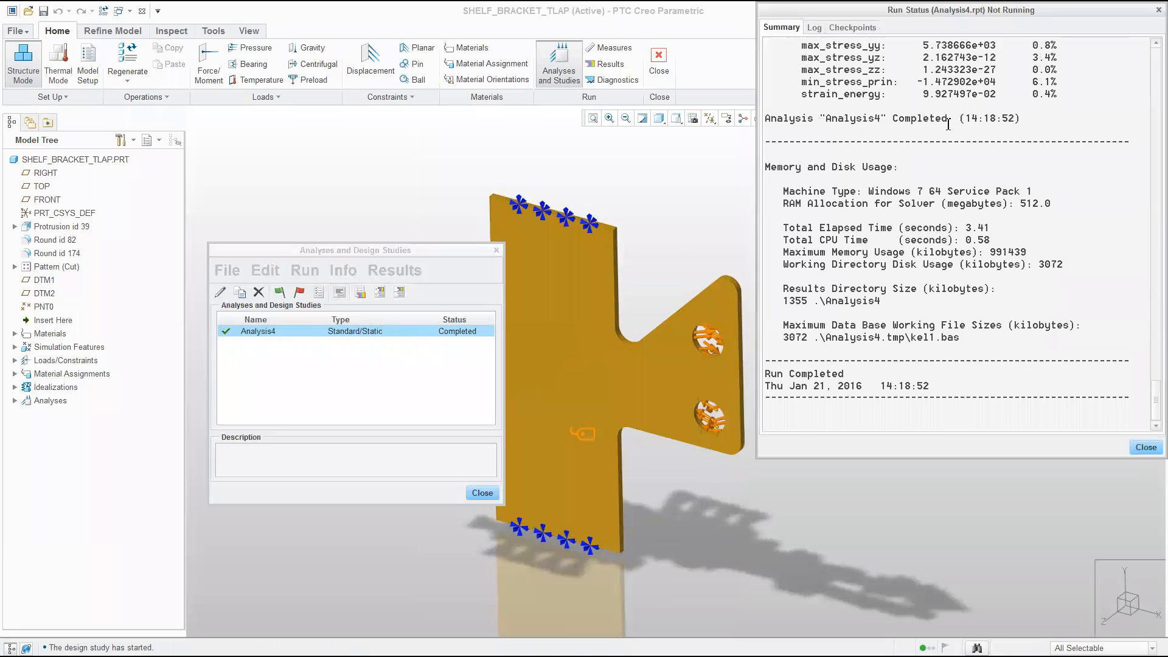
left_click(1147, 448)
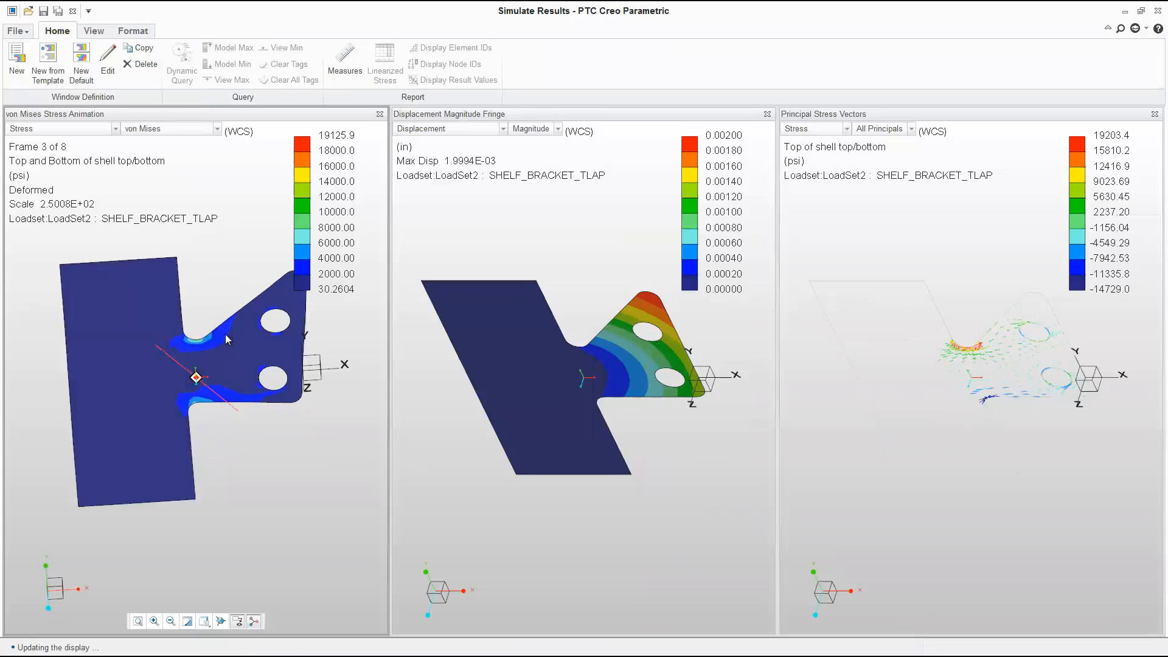
Examine the von Mises stress animation around the bracket's fillet, and review the quantities available for the displacement fringe plot.
mouse_move(225, 334)
middle_mouse_down()
mouse_move(184, 421)
mouse_move(210, 358)
mouse_move(202, 336)
middle_mouse_up()
scroll(193, 339, "down", 8)
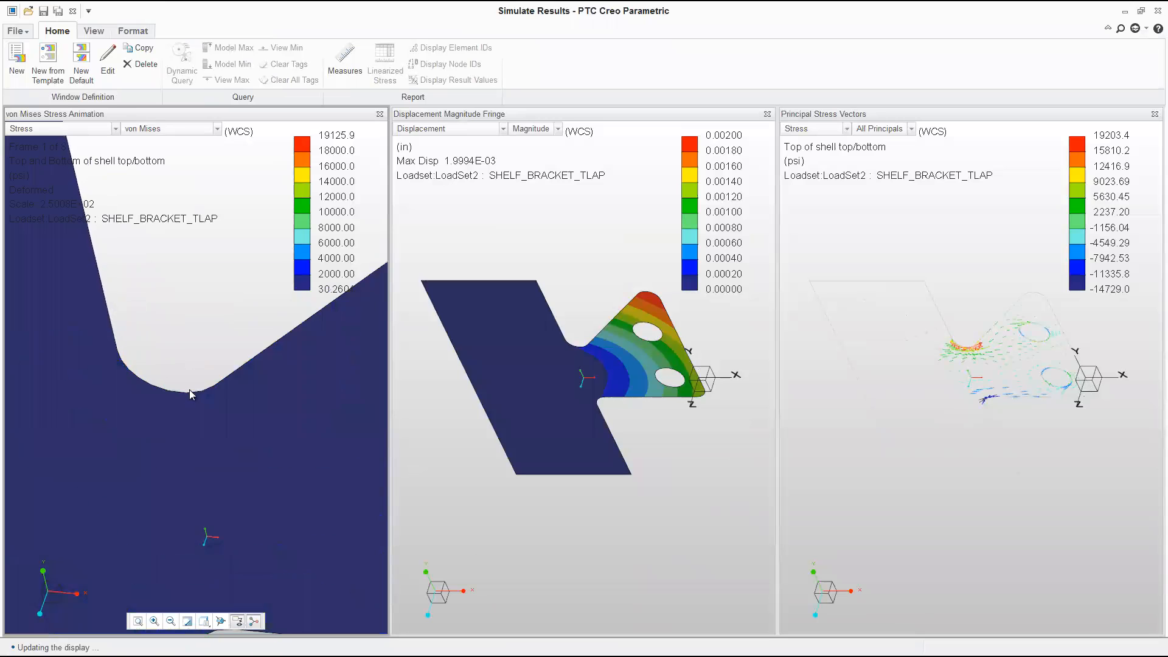
scroll(188, 392, "up", 8)
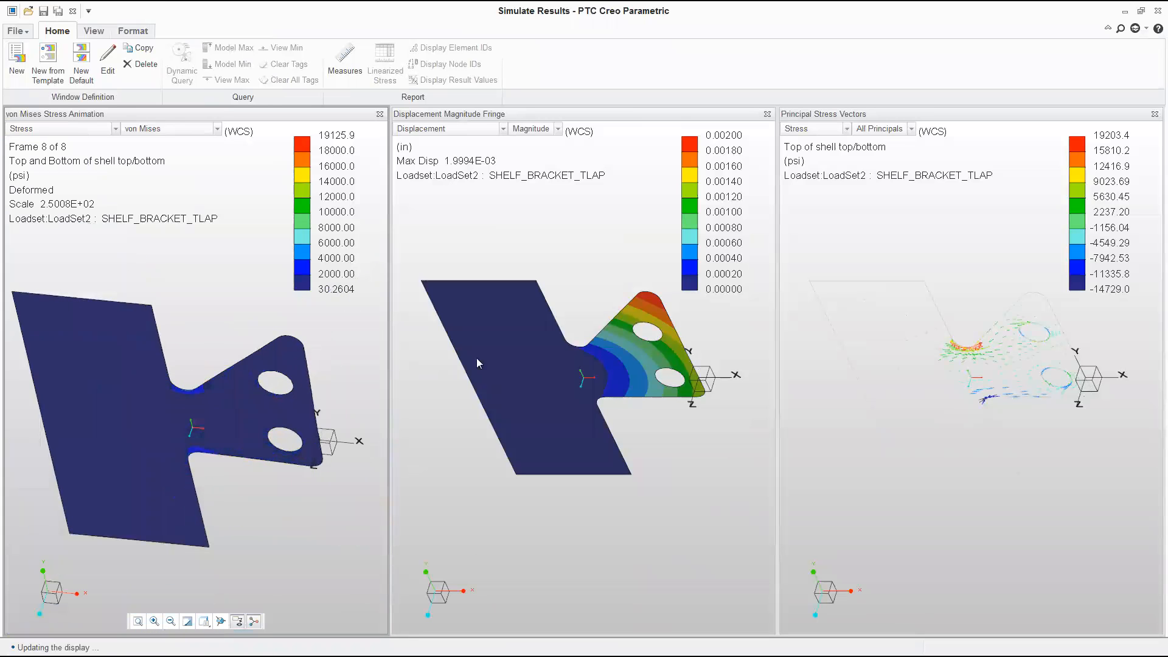
left_click(464, 129)
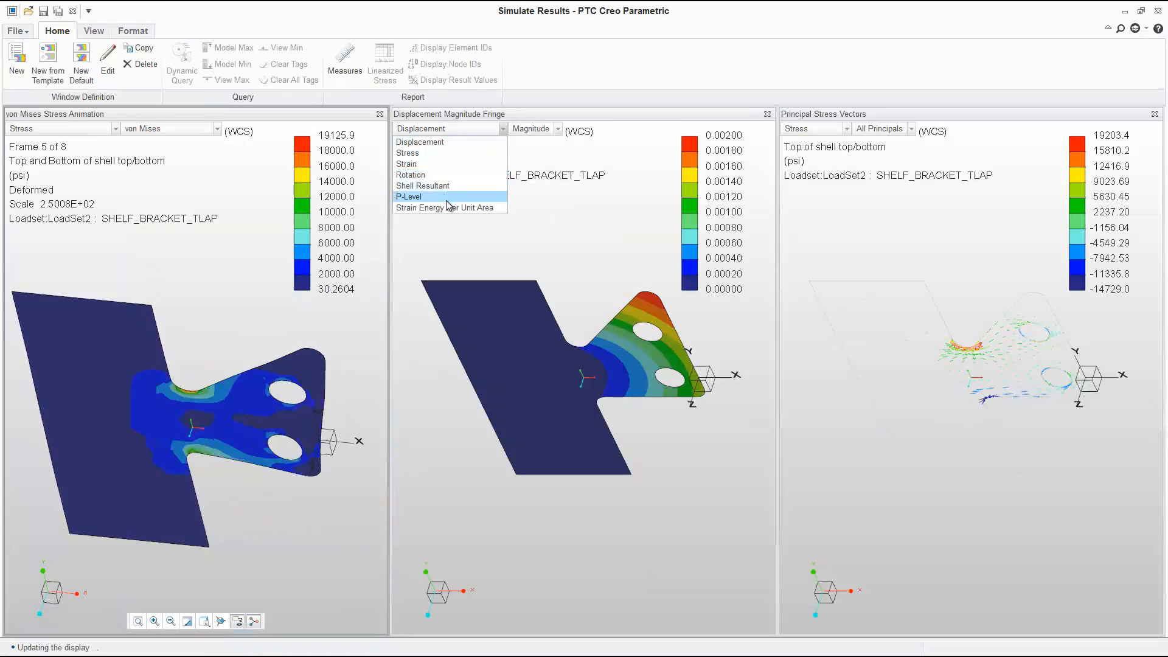
left_click(611, 221)
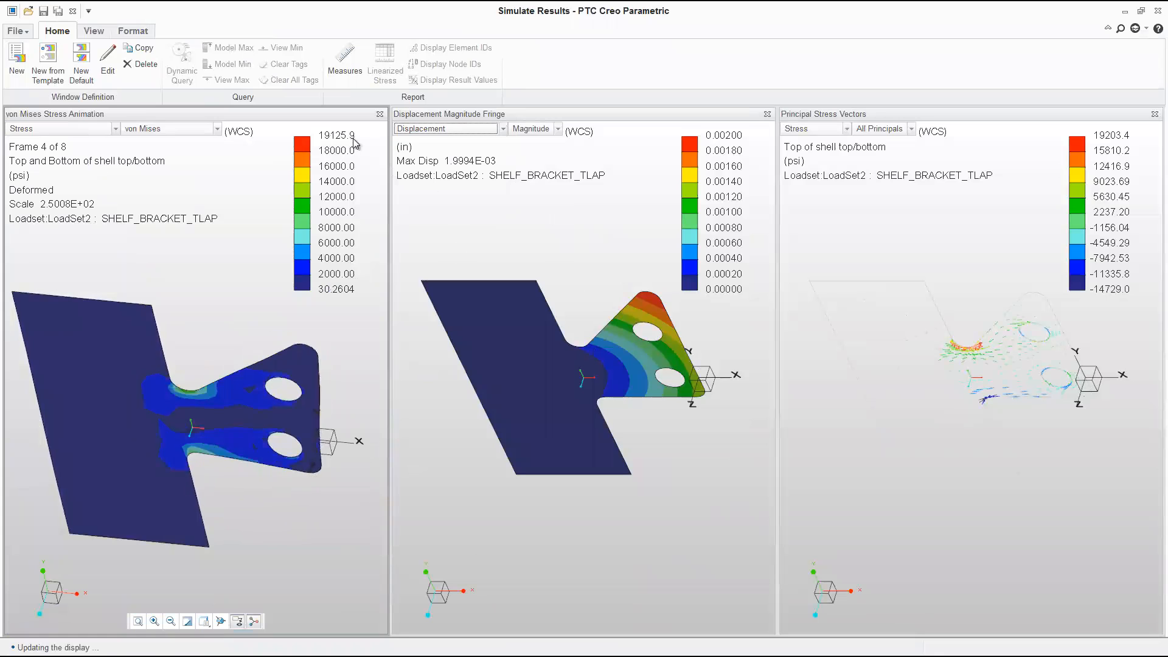
Exit the simulation results without saving the results windows.
left_click(1158, 11)
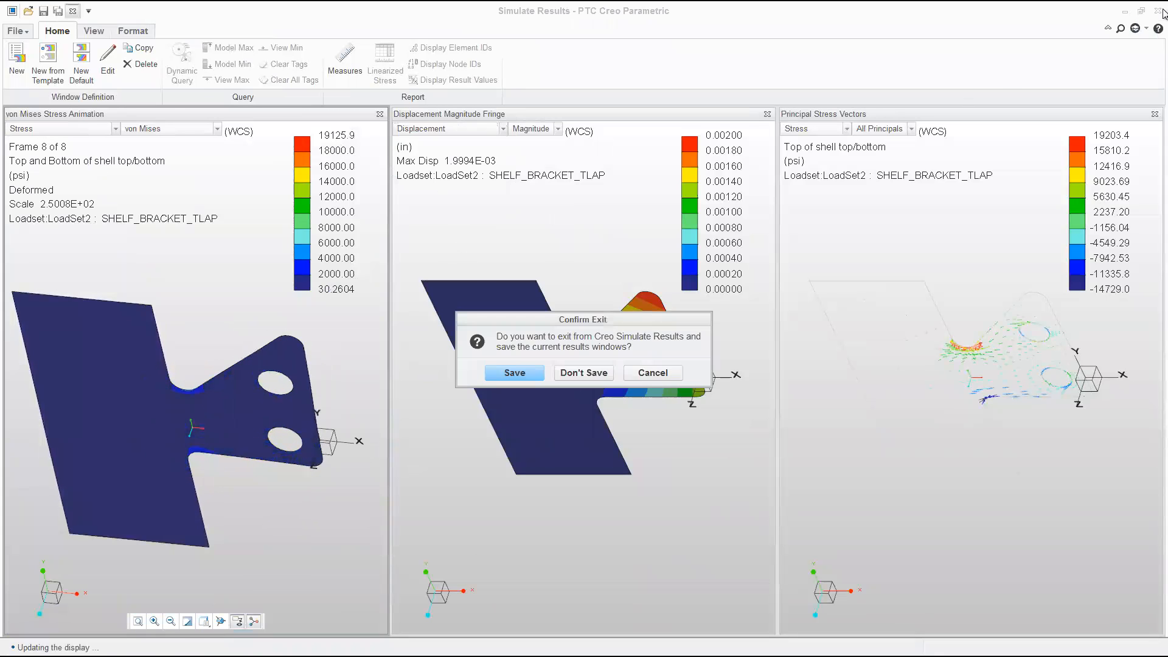
left_click(584, 374)
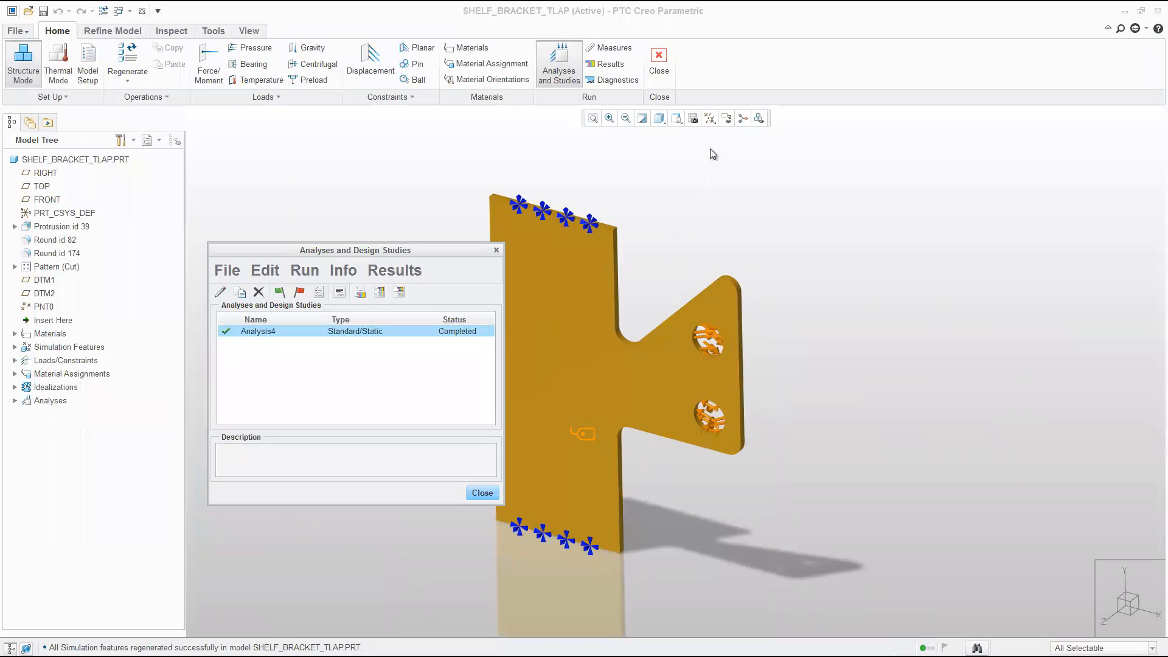
left_click(586, 316)
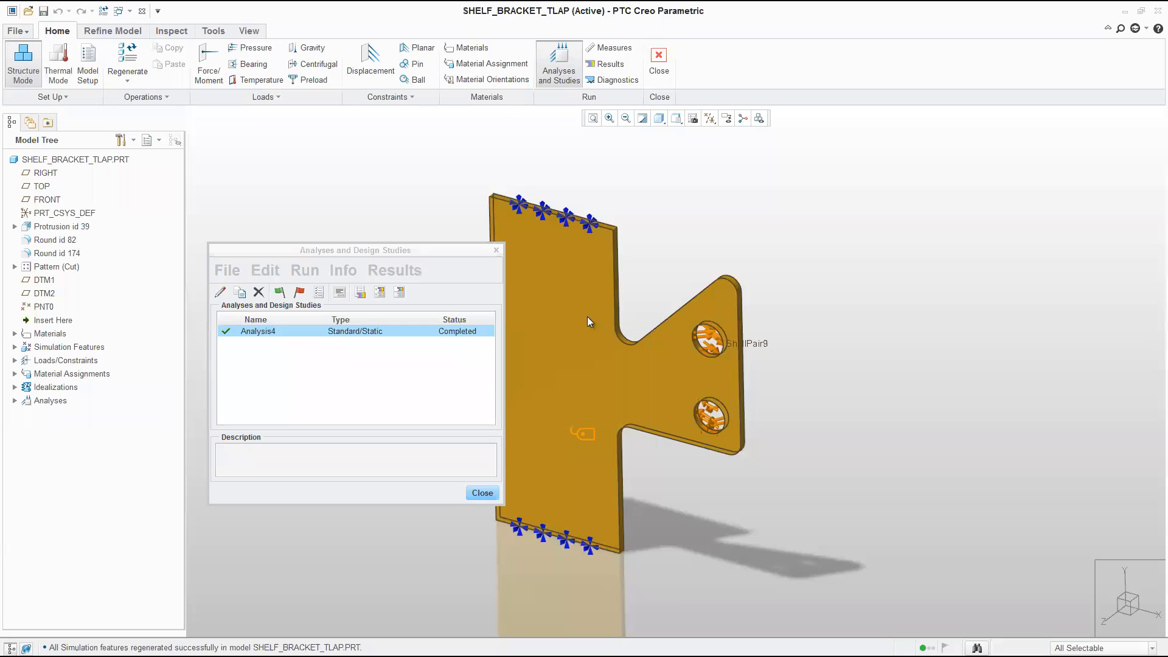
Create a Global Sensitivity design study on Analysis4 with the inner fillet radius dimension as its variable.
left_click(692, 206)
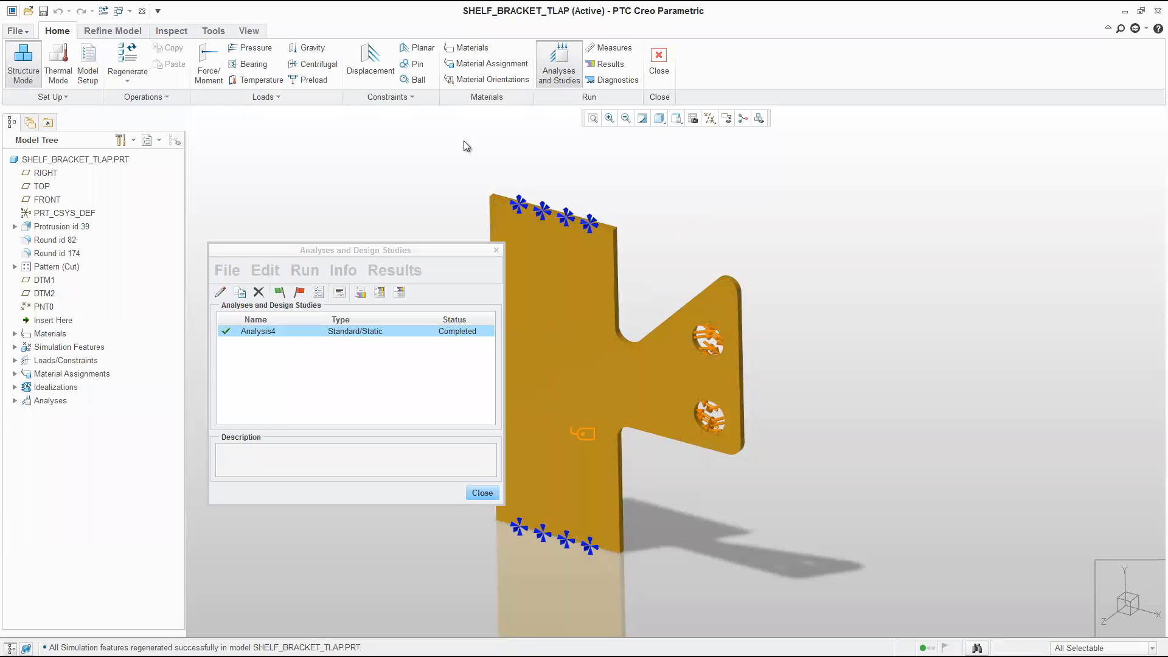
left_click(228, 270)
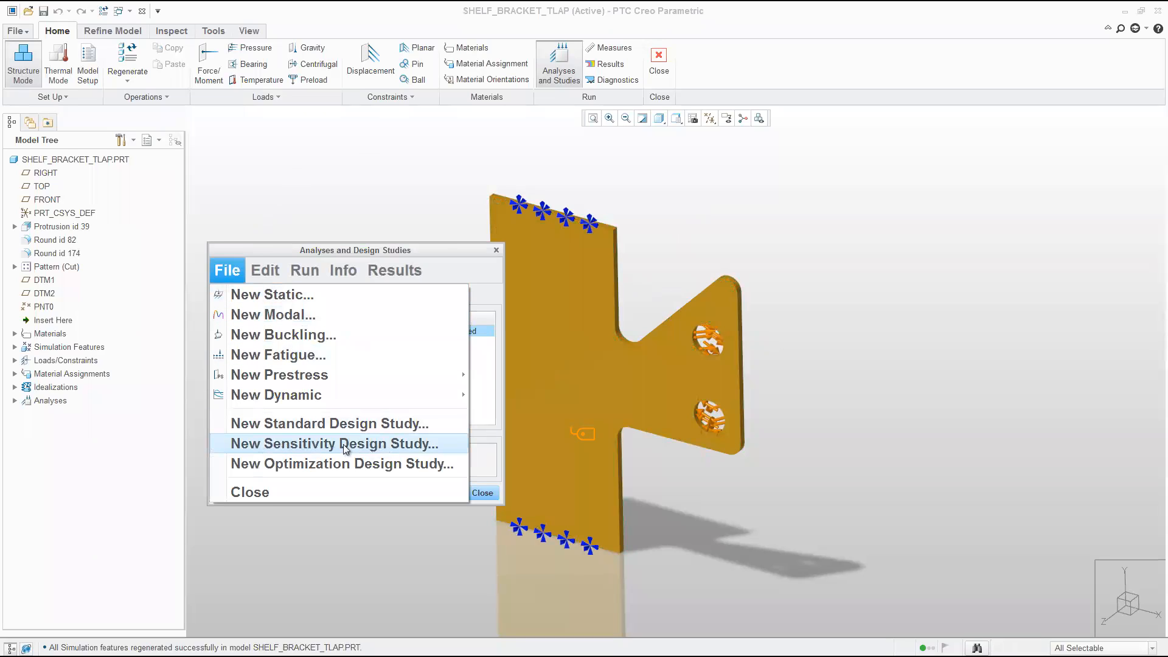
left_click(322, 447)
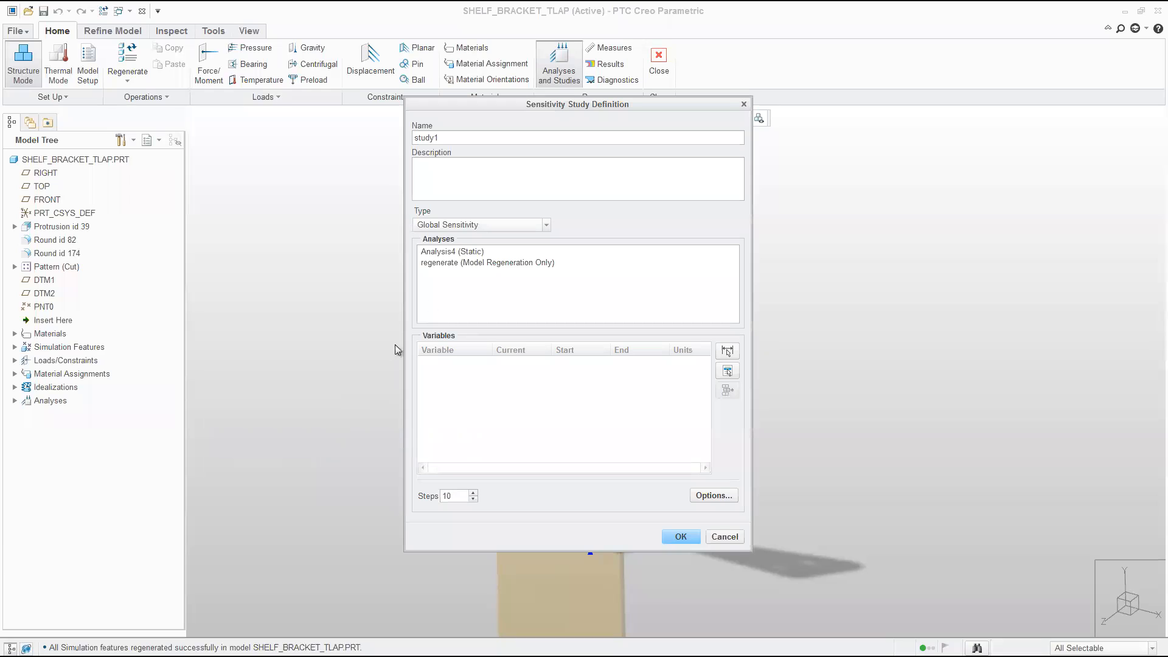
left_click(442, 253)
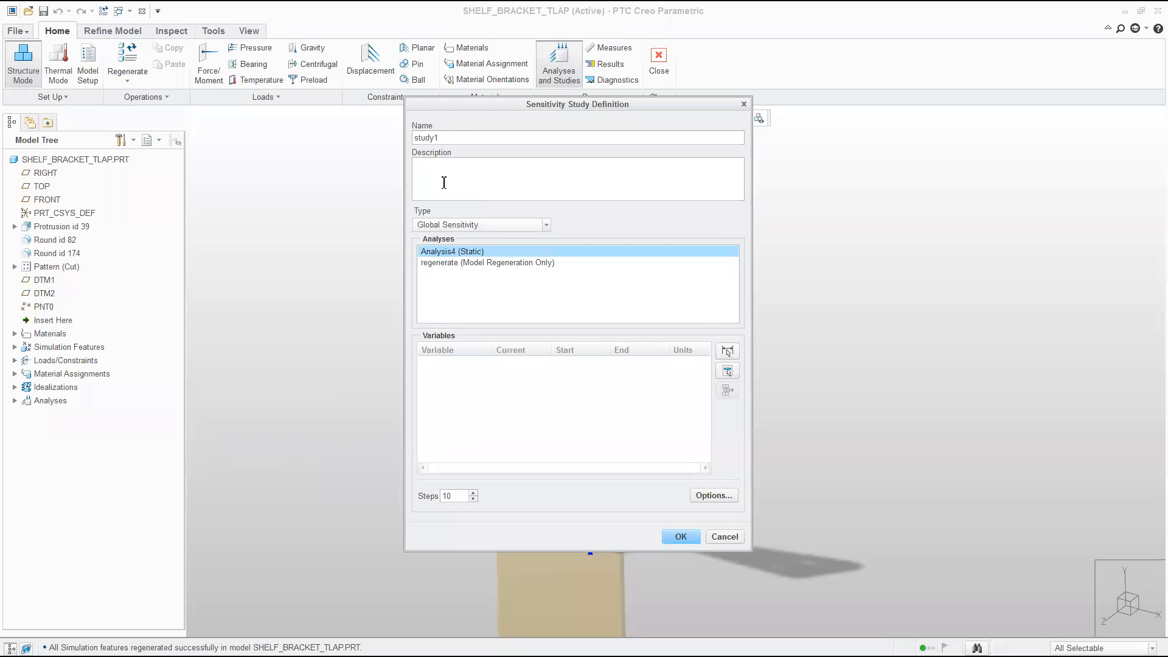
left_click_drag(451, 103, 161, 115)
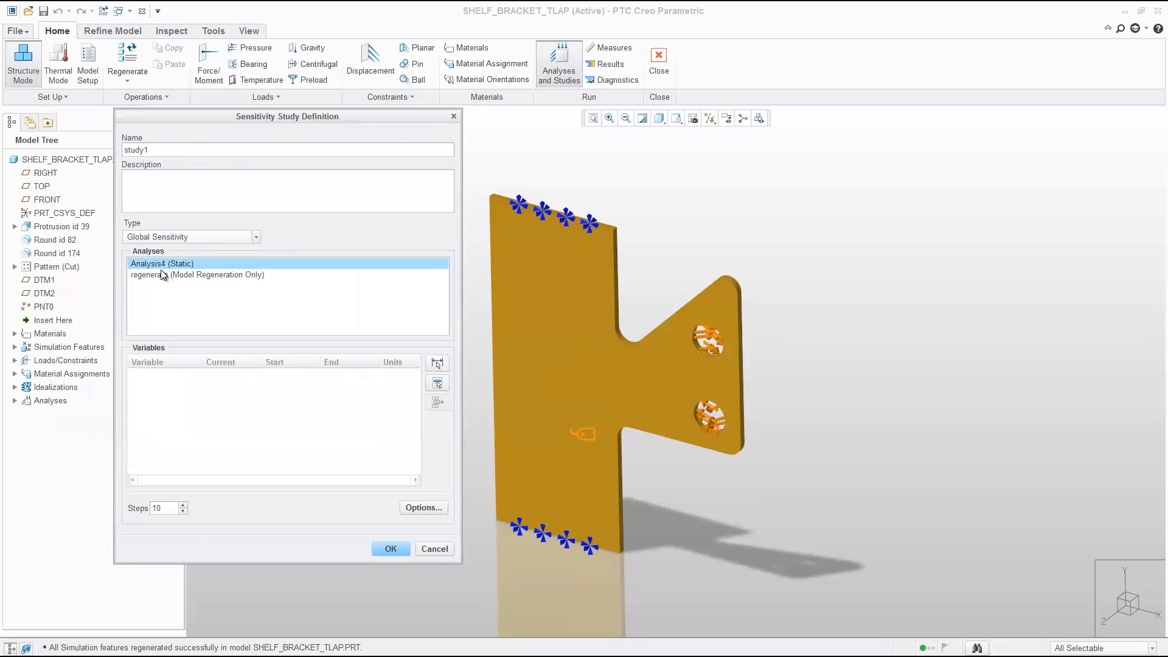
left_click(438, 364)
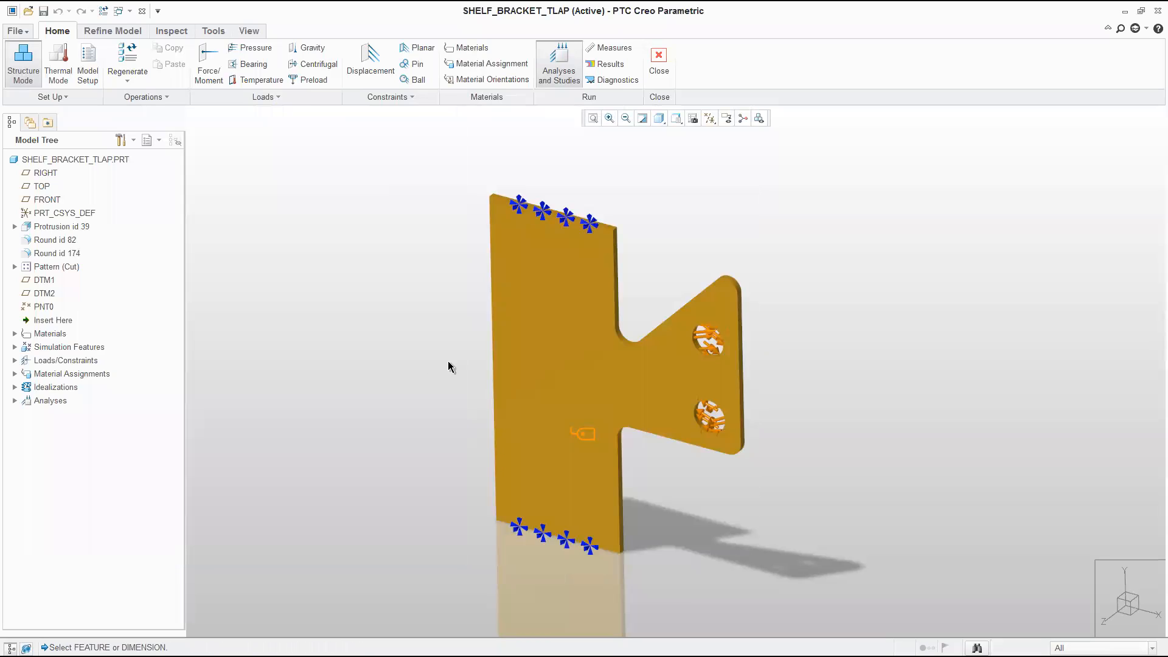
left_click(625, 342)
left_click(647, 328)
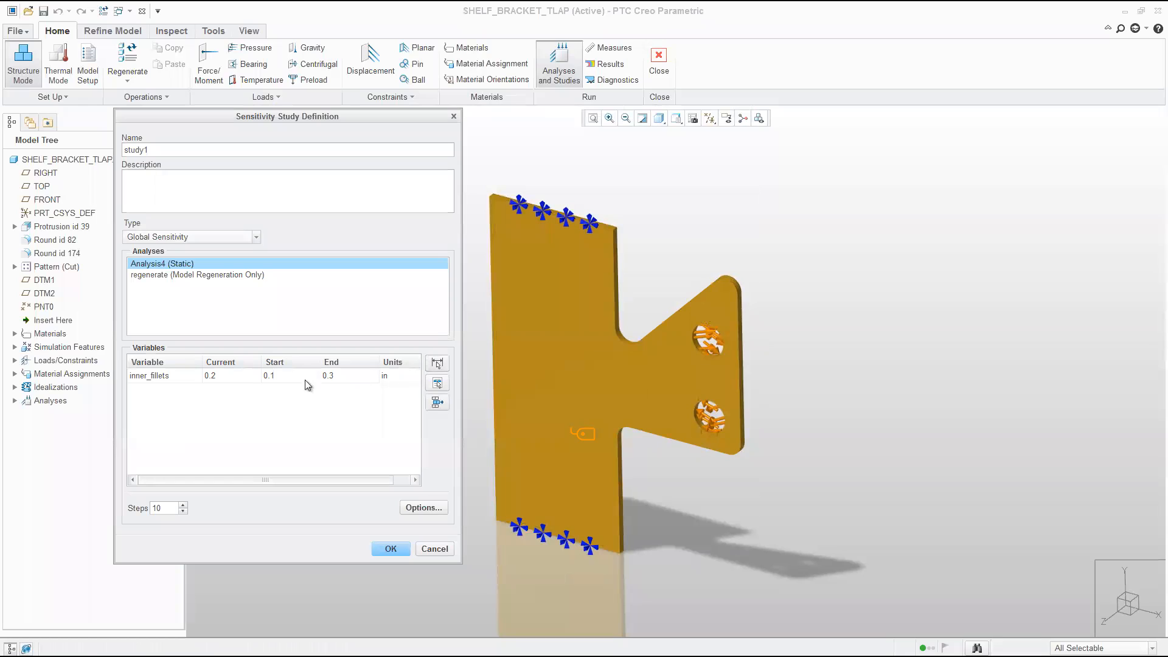
Set the fillet variable's end value to 0.5 in and the number of steps to 4, and save the sensitivity study.
left_click(355, 374)
type(".5")
double_click(177, 508)
type("4")
left_click(390, 550)
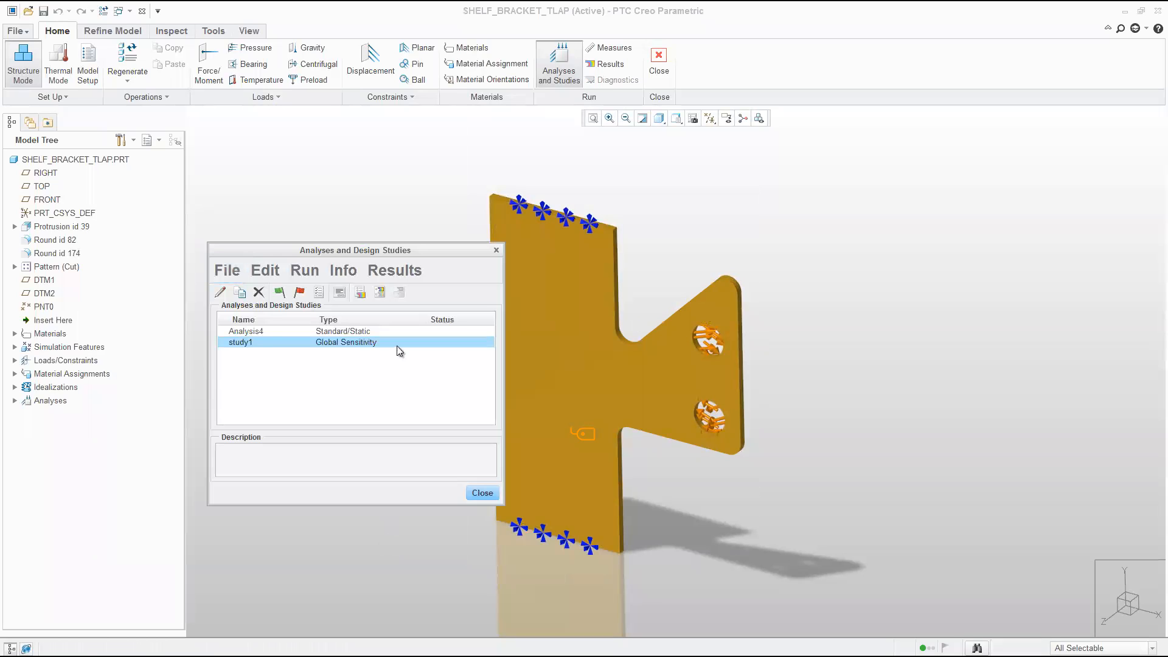
Run the sensitivity study without interactive diagnostics, and check its run status report.
left_click(279, 295)
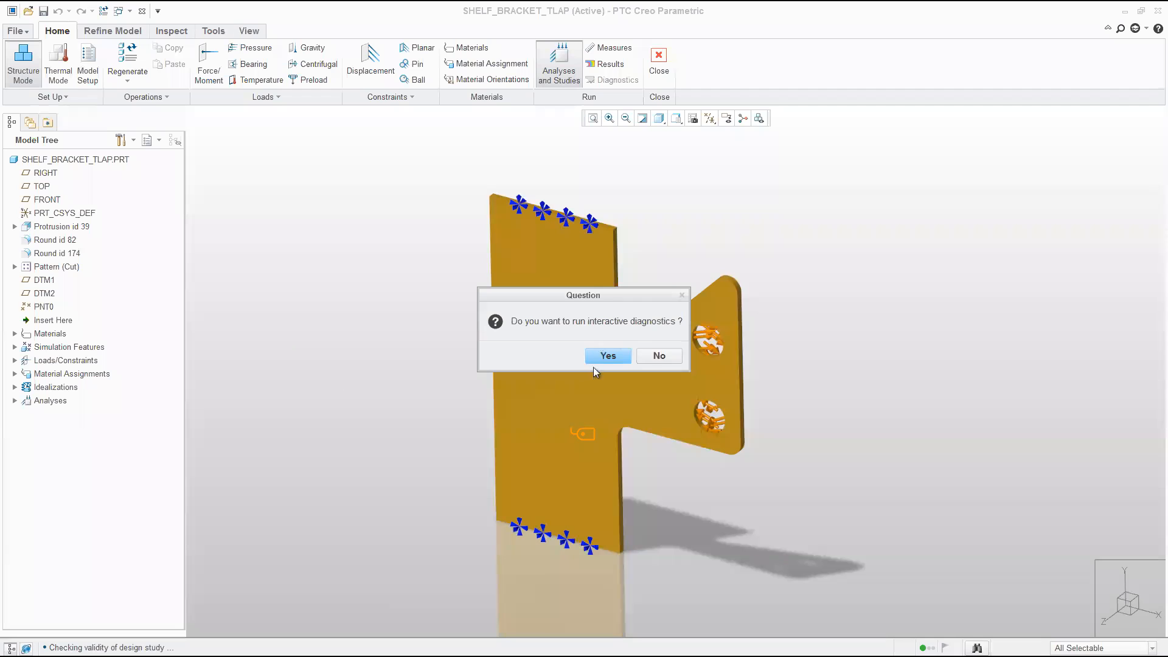
left_click(641, 354)
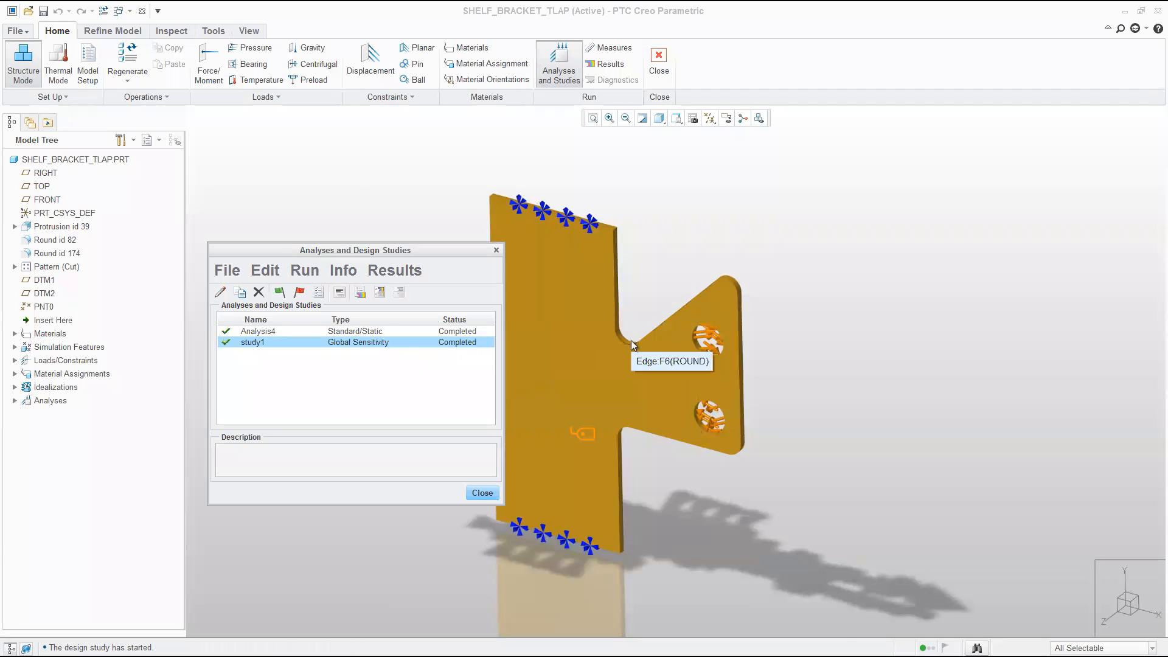
left_click(340, 292)
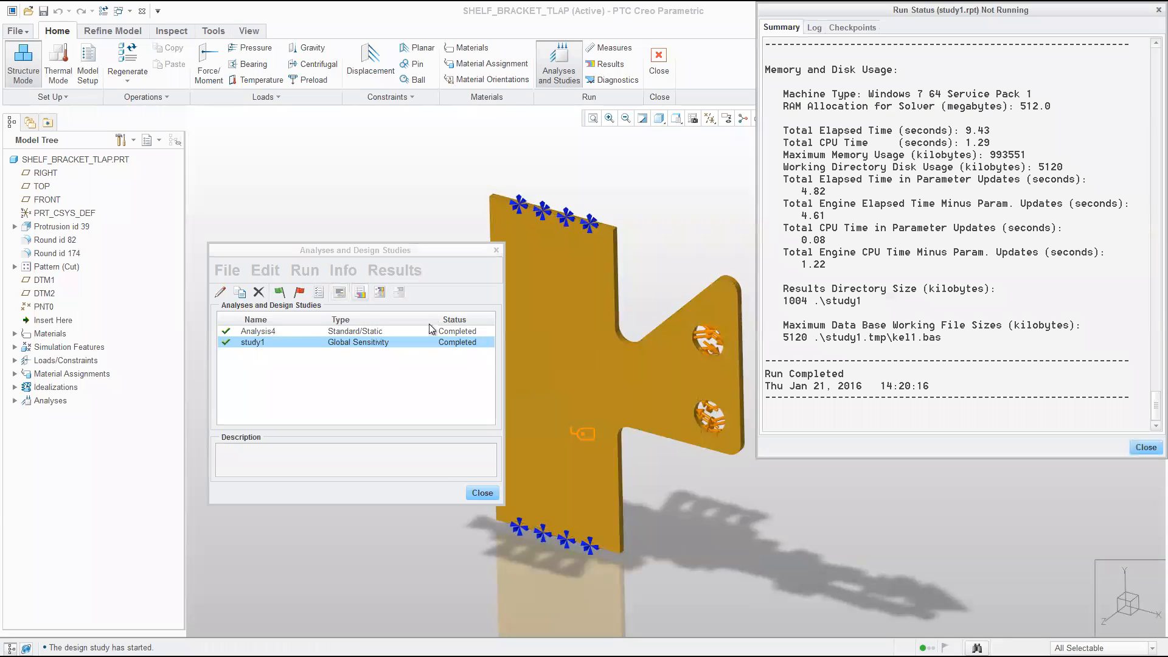
Graph the max_stress_vm measure against the inner_fillets design variable for the sensitivity study's results.
left_click(359, 293)
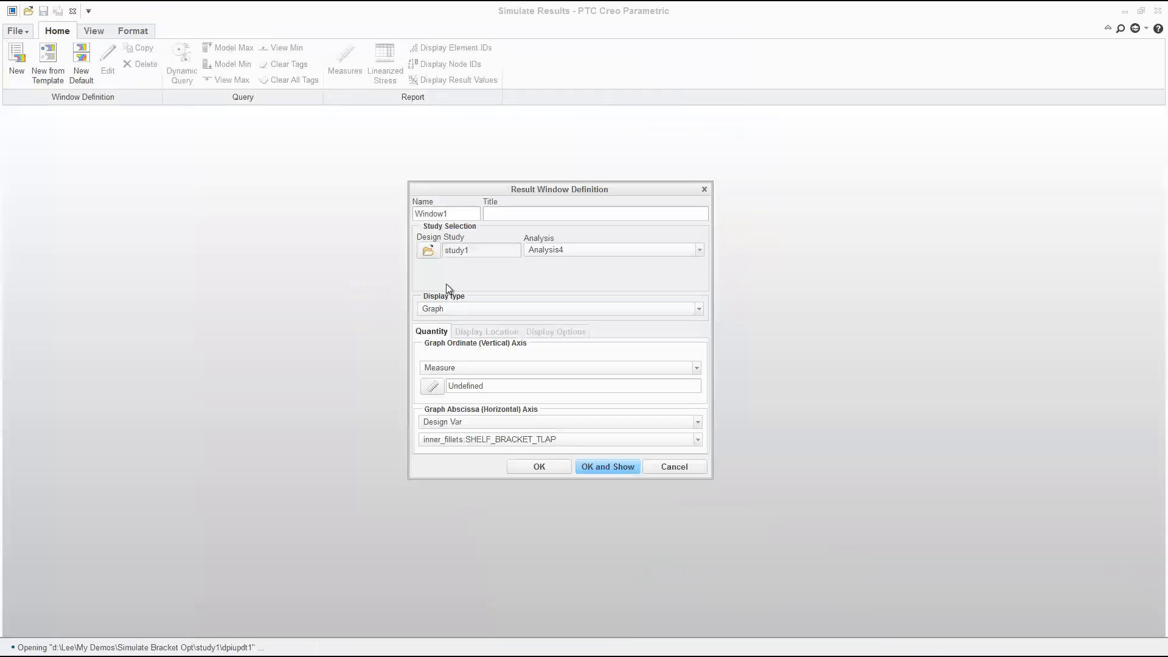
left_click(433, 387)
scroll(951, 209, "down", 4)
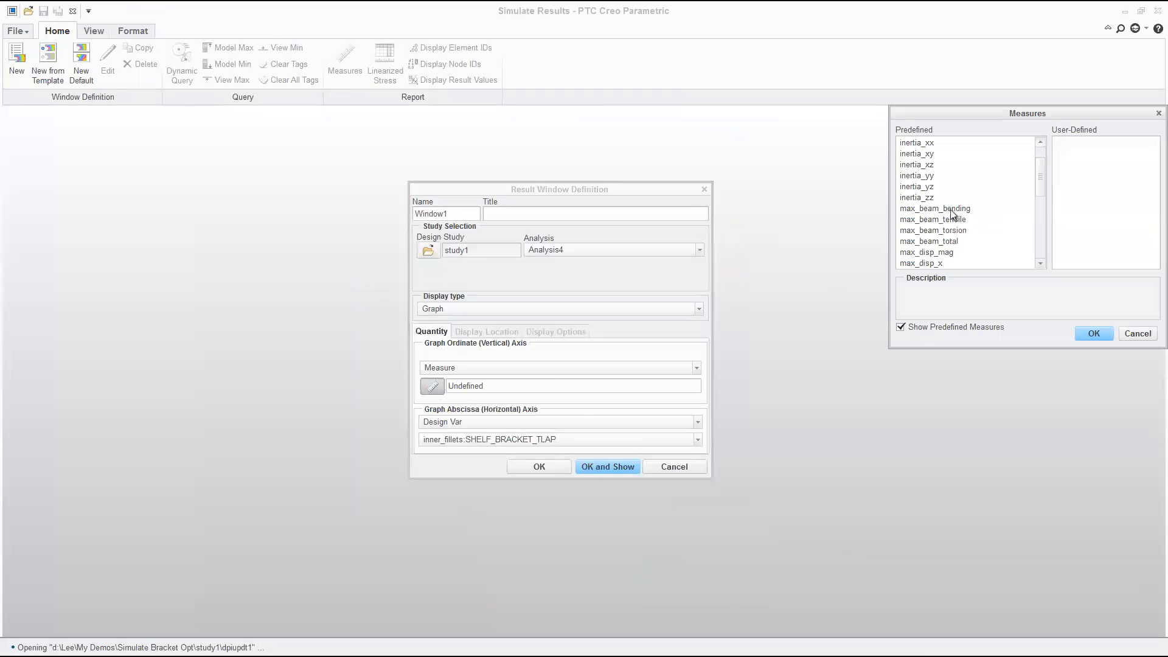
scroll(954, 214, "down", 1)
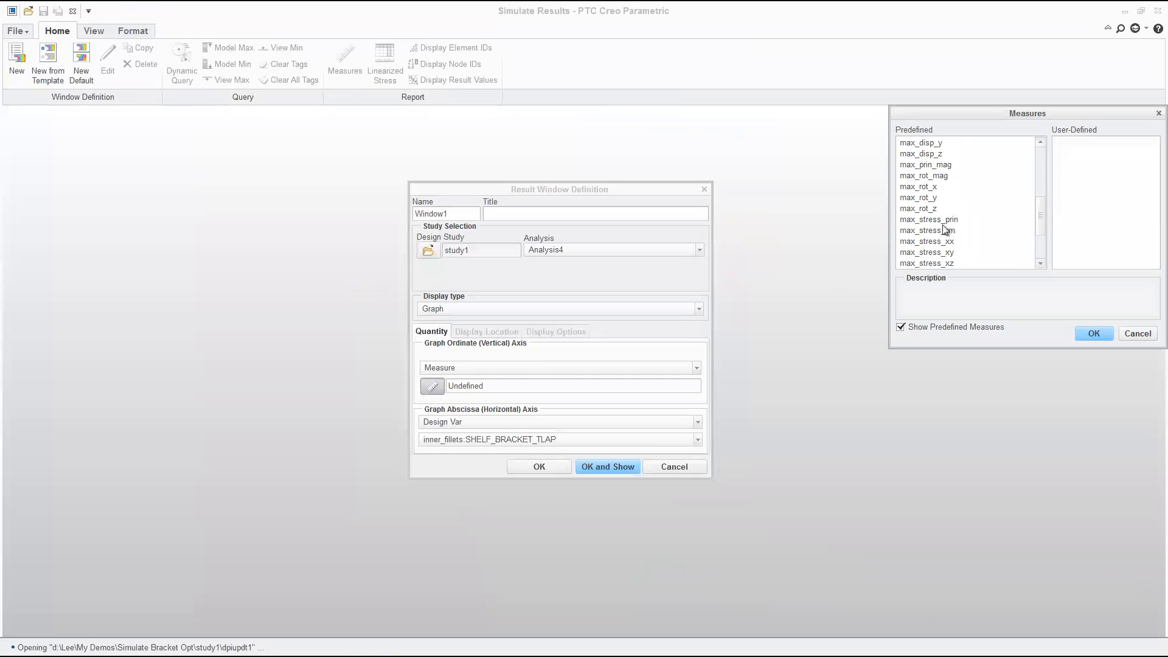
left_click(945, 230)
left_click(1093, 334)
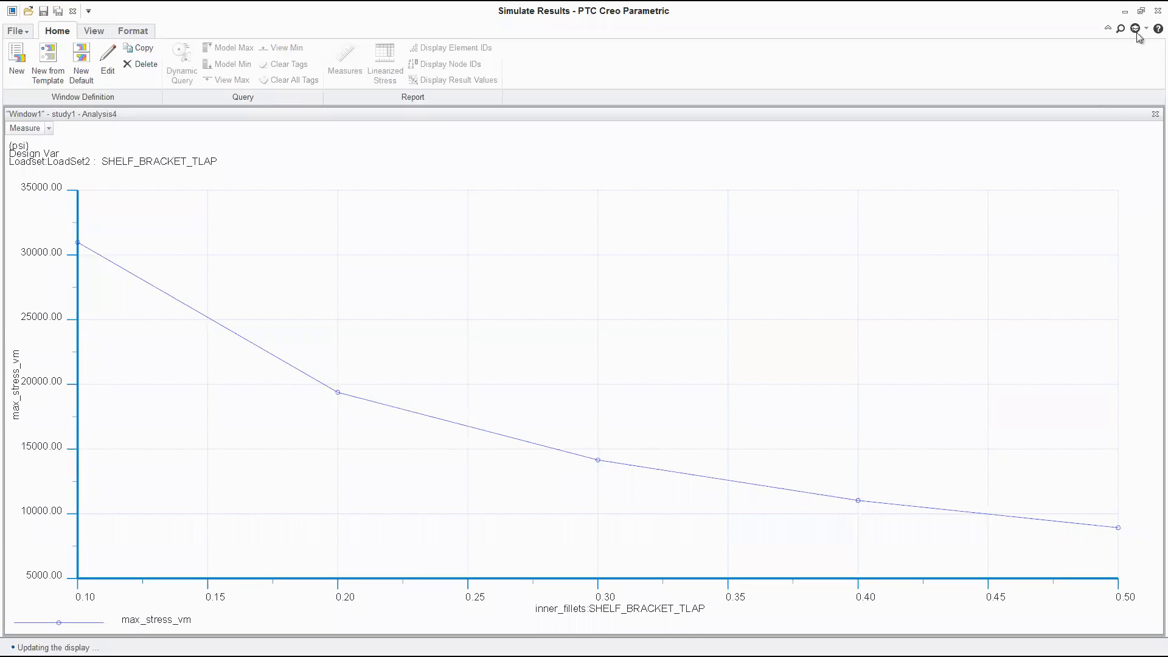
Exit the sensitivity results without saving the results window, and close the run status report.
left_click(1161, 12)
left_click(581, 373)
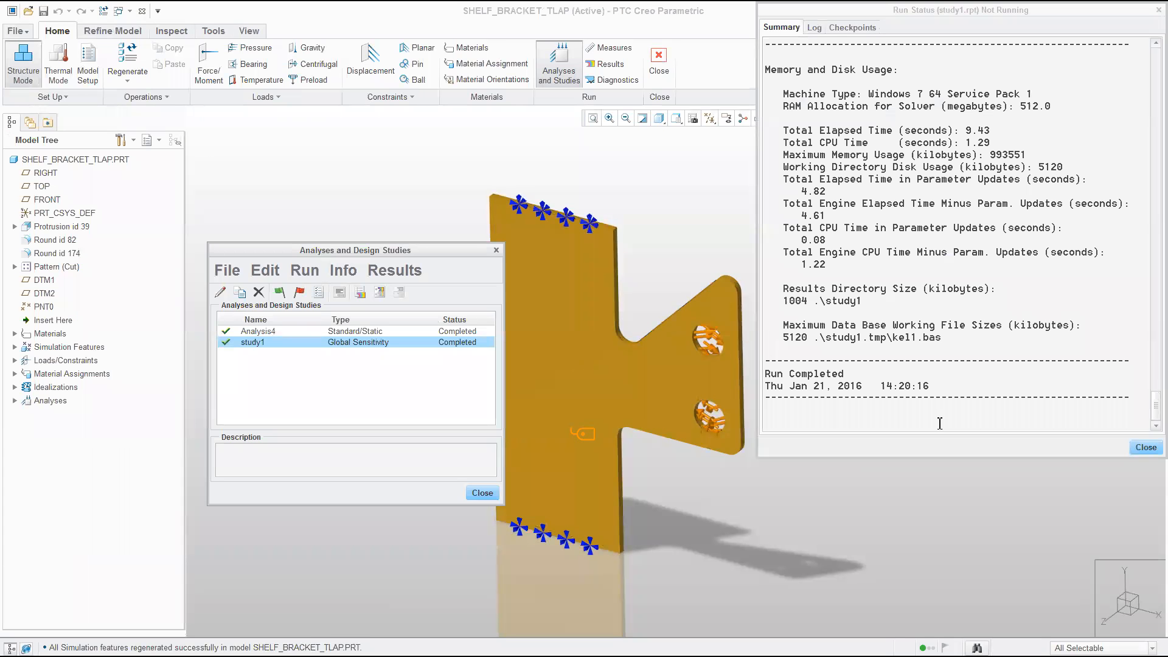
left_click(1141, 446)
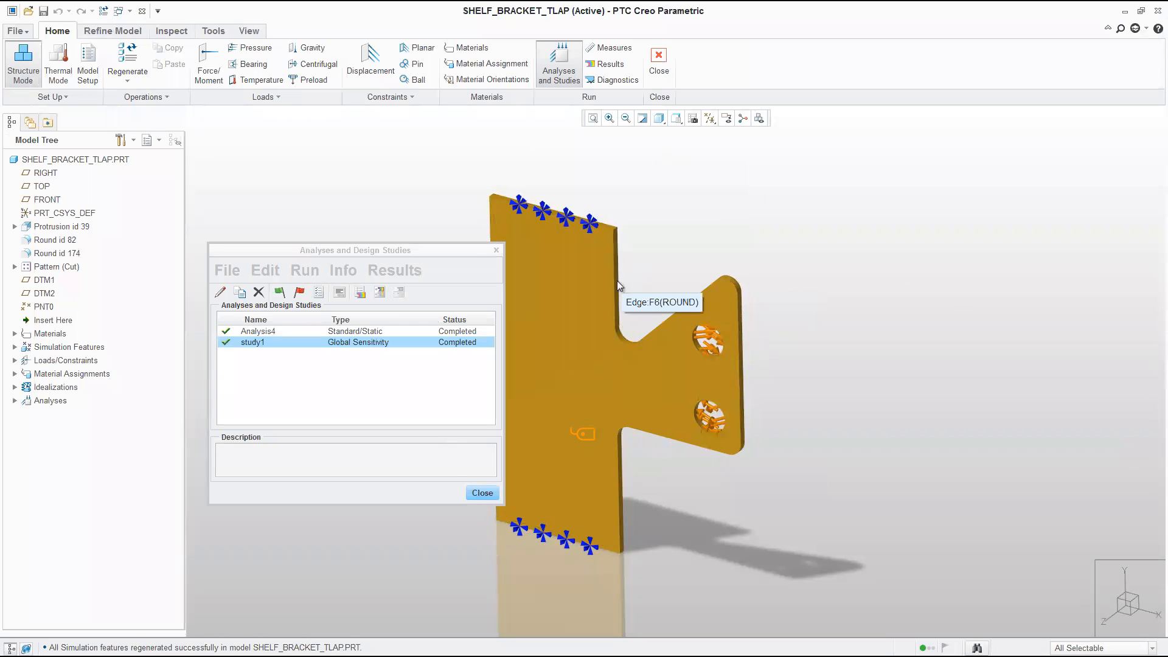
Create an Optimization design study of type Optimization with the goal of minimizing total_mass.
left_click(234, 274)
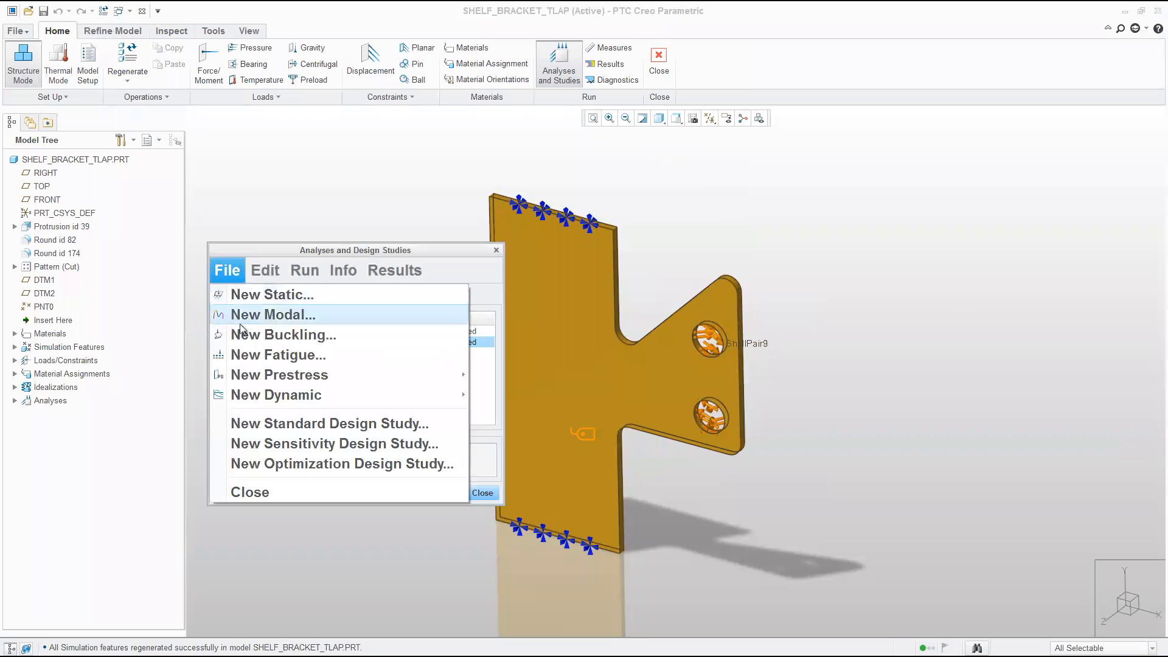
left_click(288, 465)
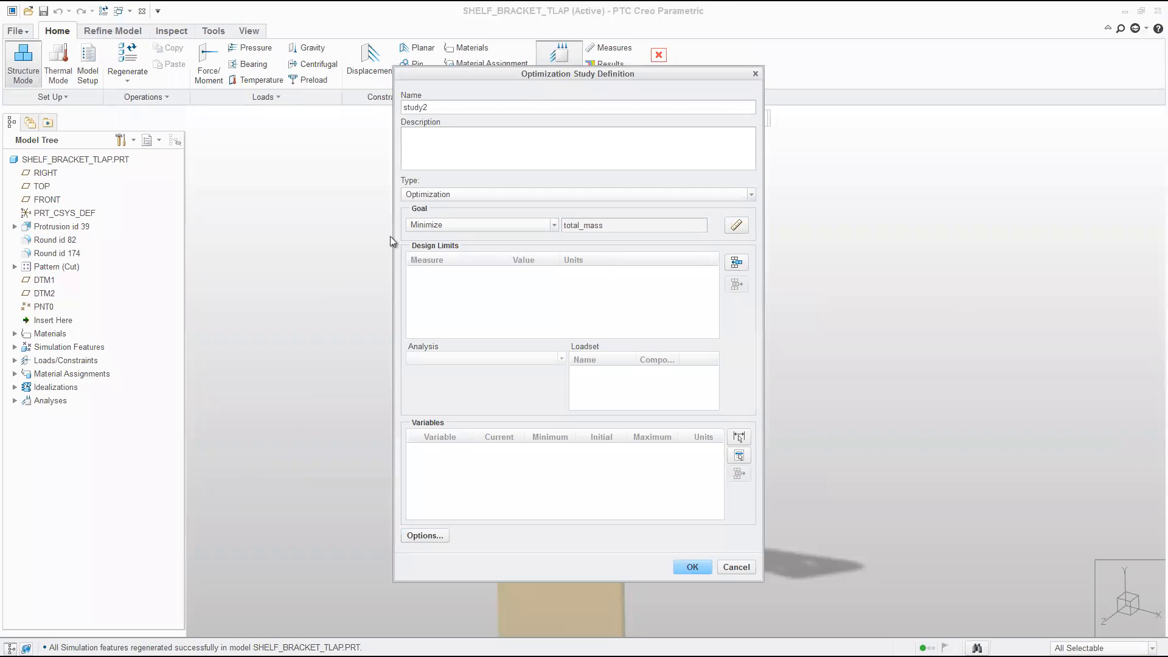
left_click(454, 195)
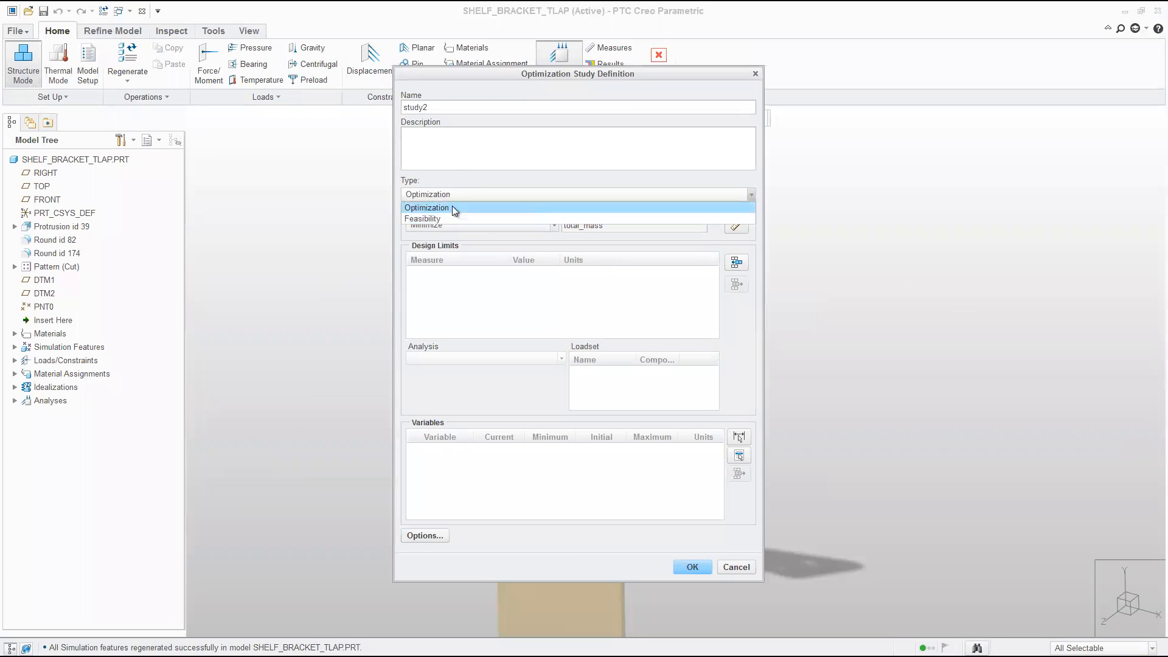
left_click(459, 207)
left_click(503, 225)
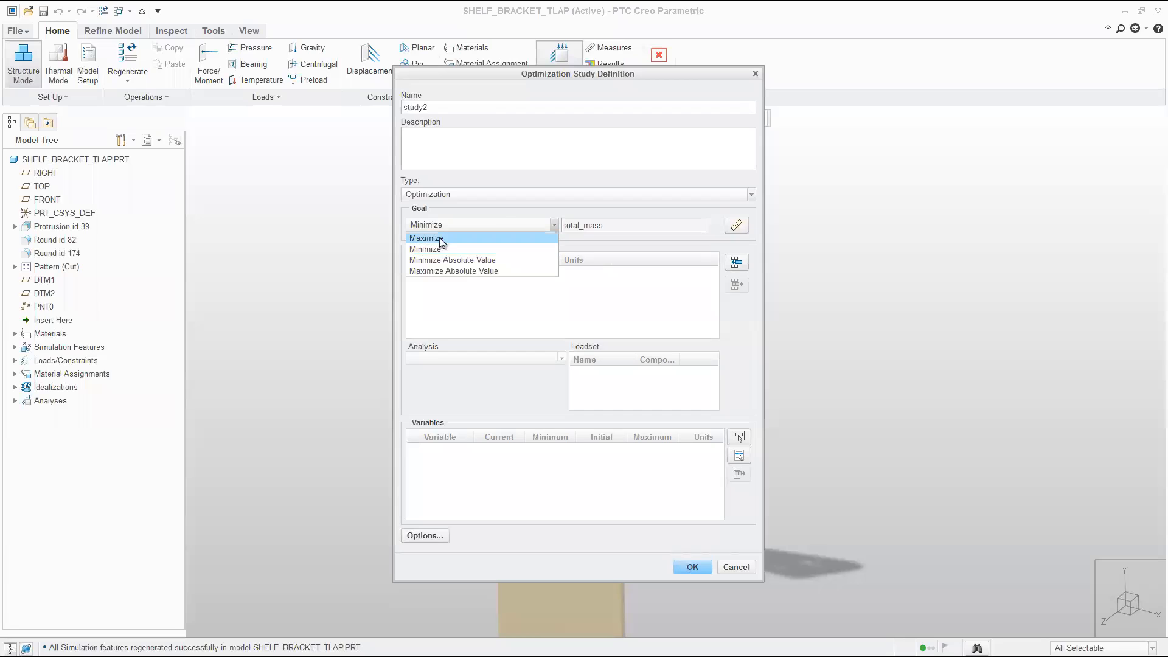
left_click(552, 213)
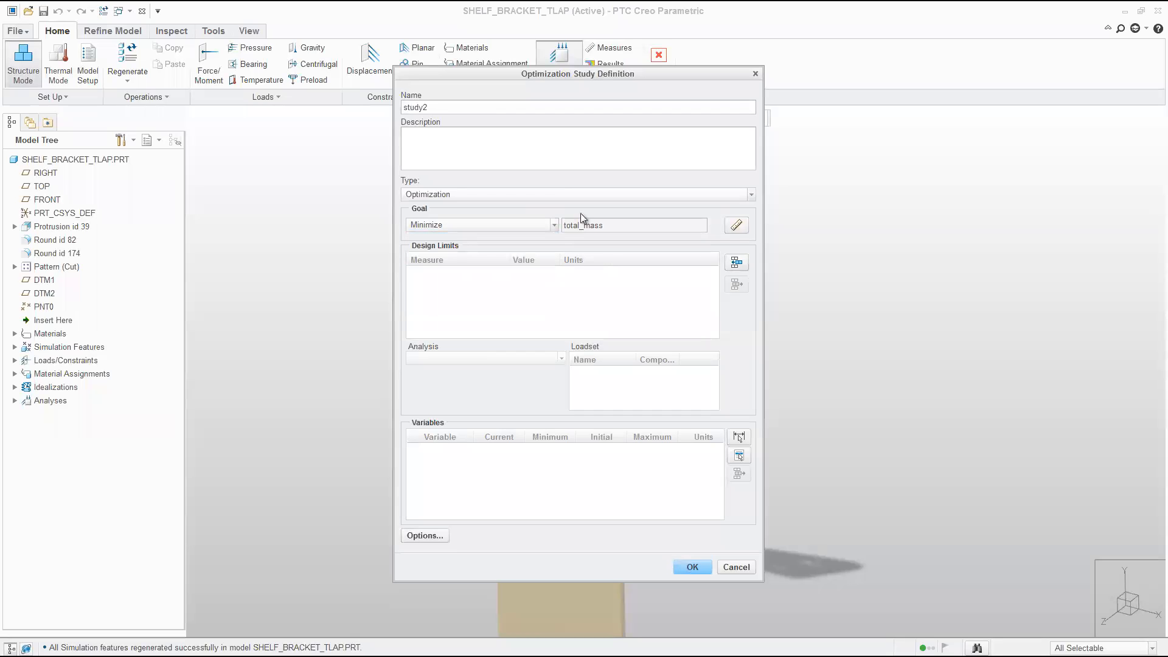
Add a design limit keeping max_stress_vm below 11000 lbf/in^2 to the optimization study.
left_click(736, 262)
left_click_drag(1006, 168, 1009, 231)
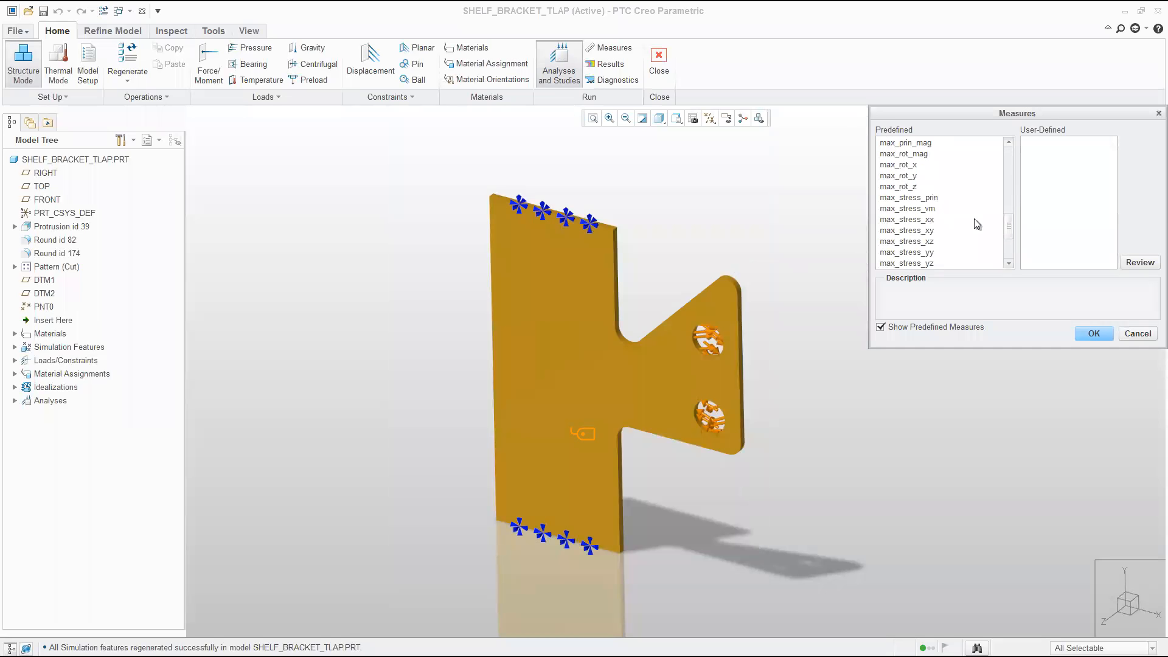
left_click(919, 210)
left_click(1093, 334)
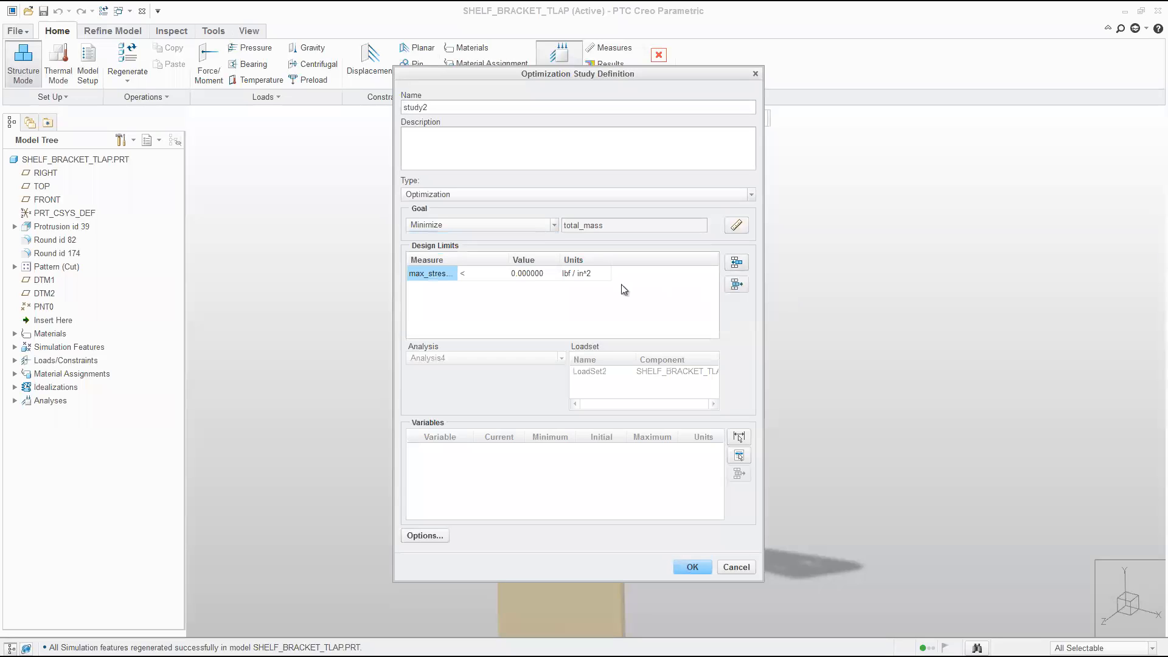
left_click(532, 274)
type("11000")
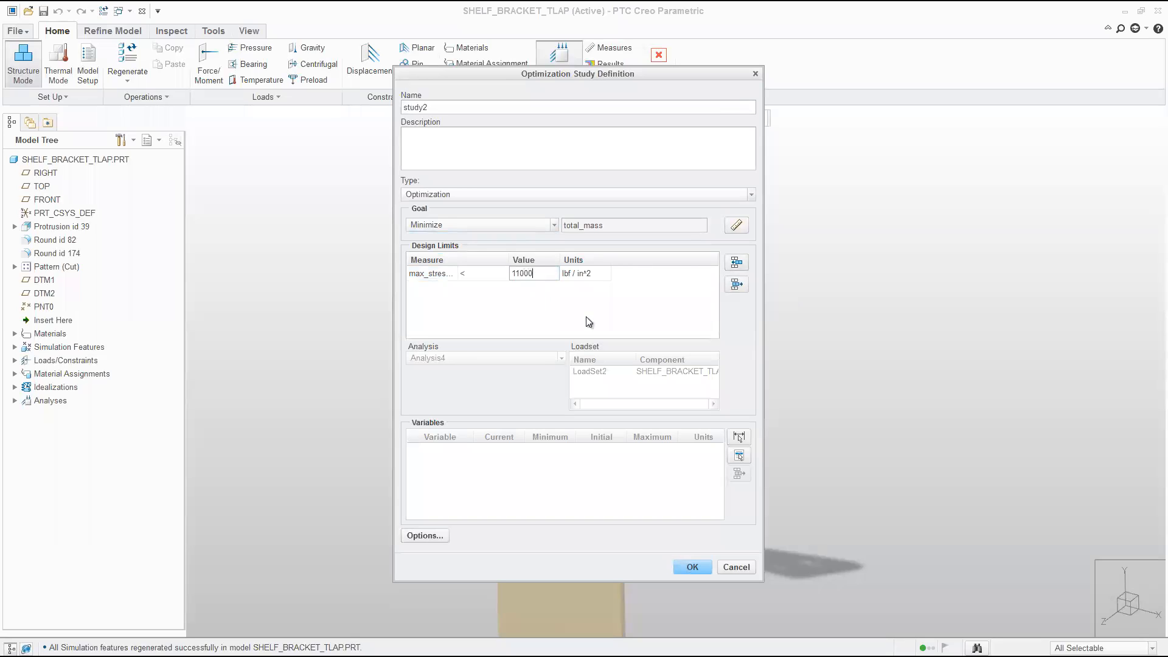
Add a second design limit keeping max_disp_mag below 0.0015 in.
left_click(737, 265)
left_click_drag(1010, 159, 1006, 189)
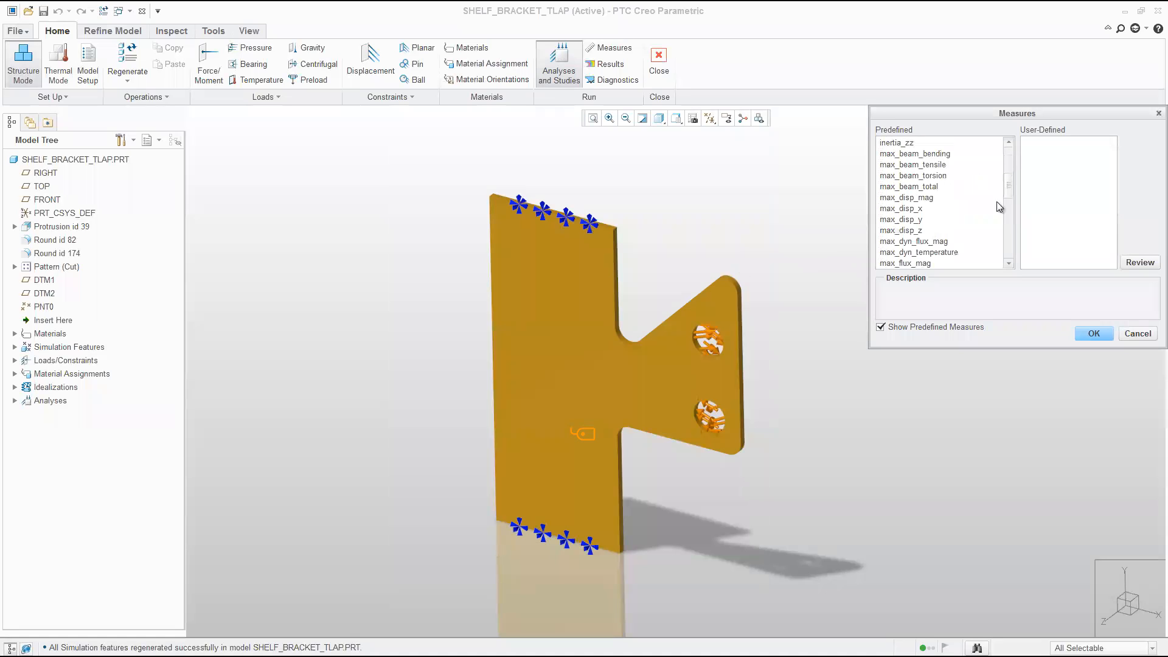
left_click(997, 202)
left_click(1093, 333)
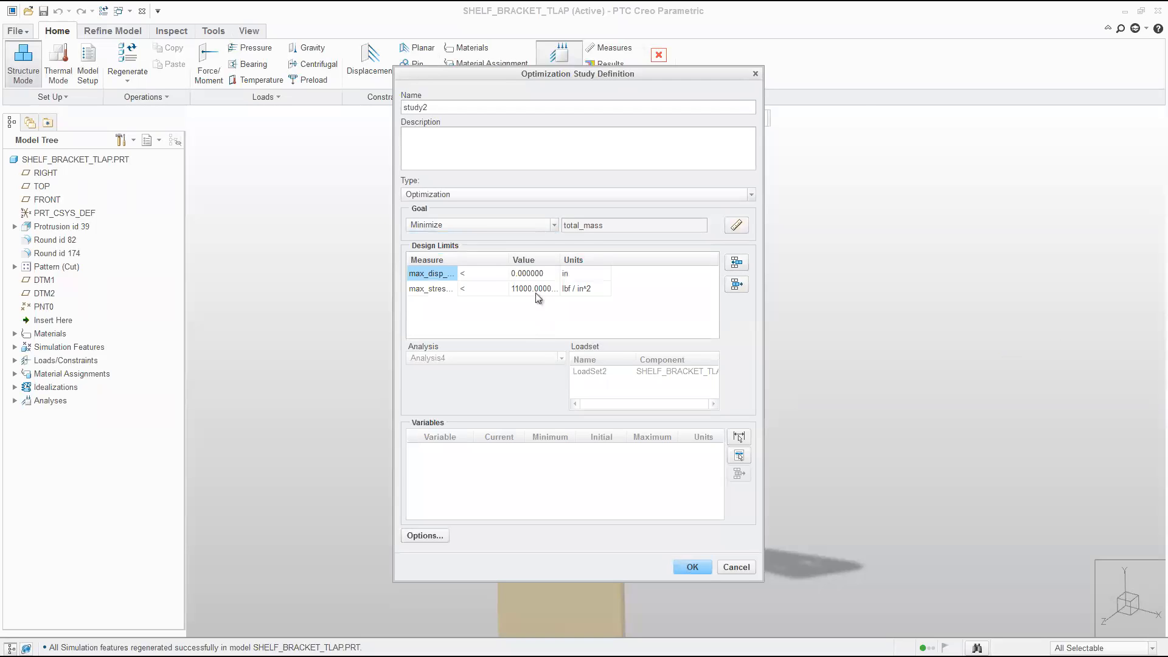
left_click(537, 274)
type(".0015")
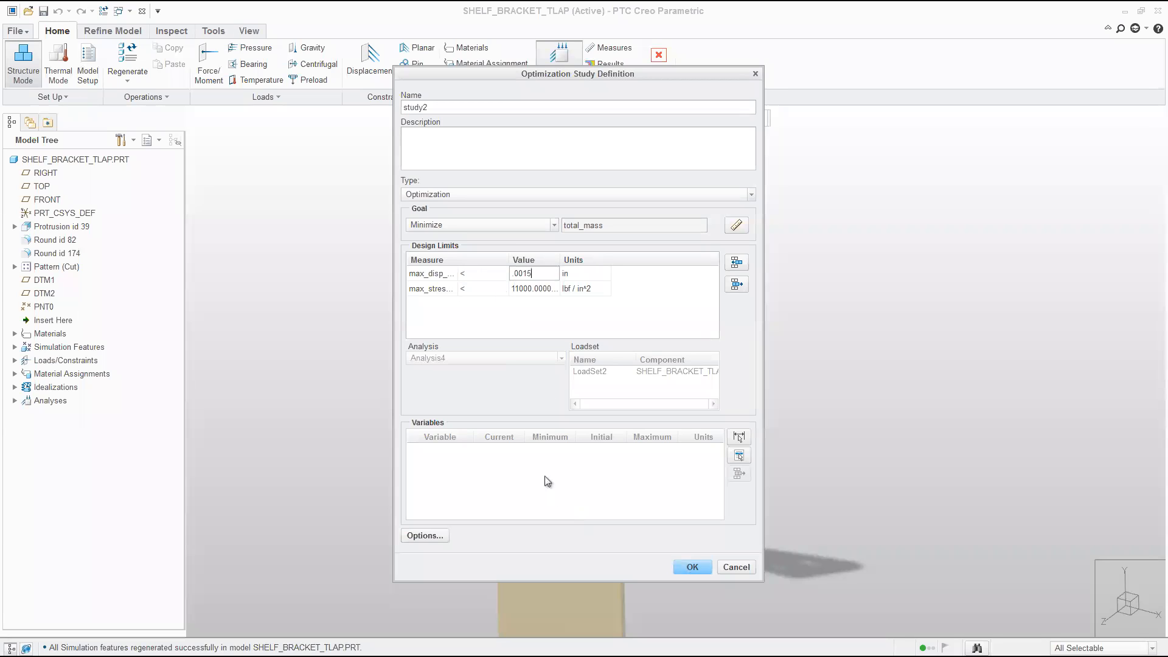
Add the inner fillet radius as an optimization variable, with a maximum of 0.5 in.
left_click(738, 438)
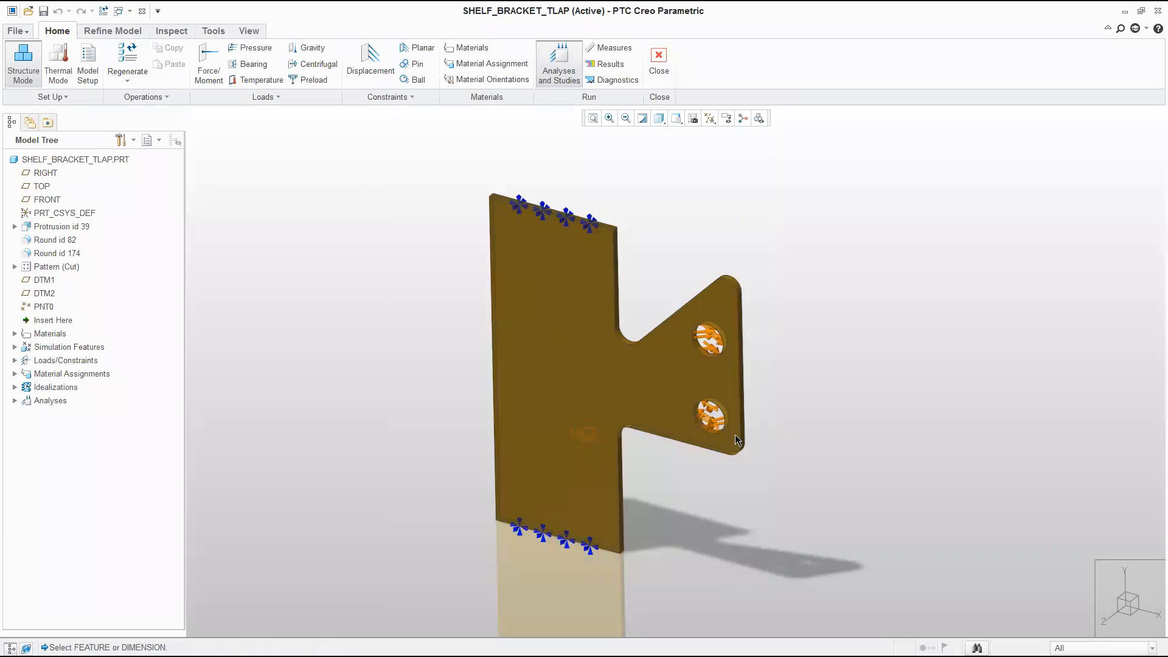
left_click(626, 334)
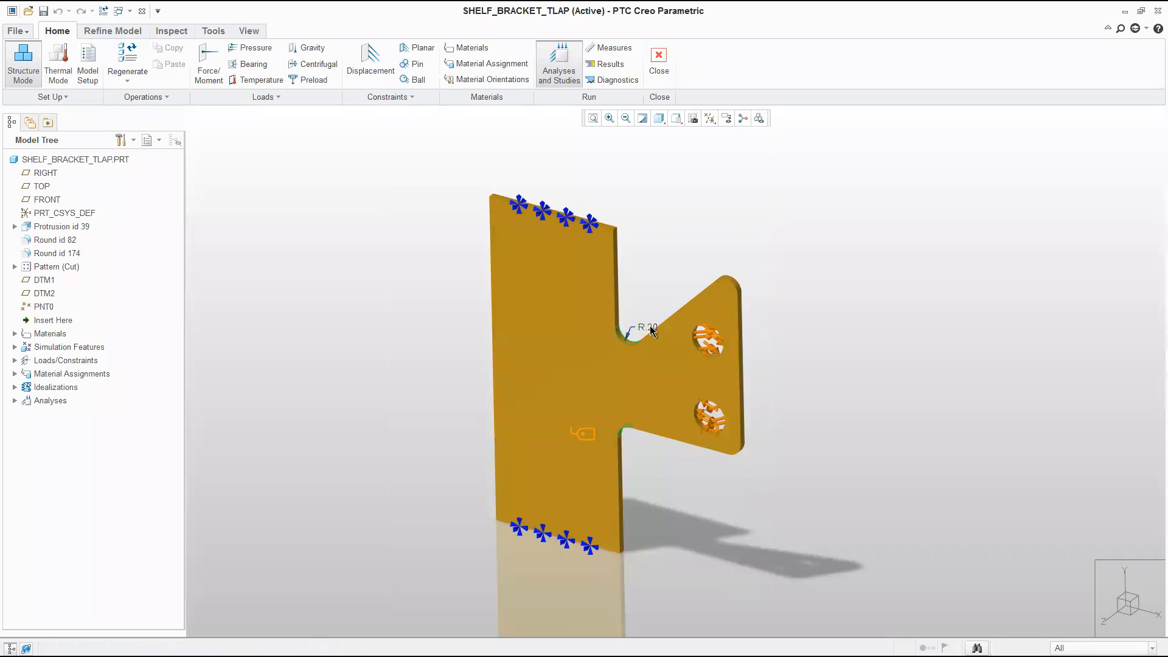
left_click(651, 330)
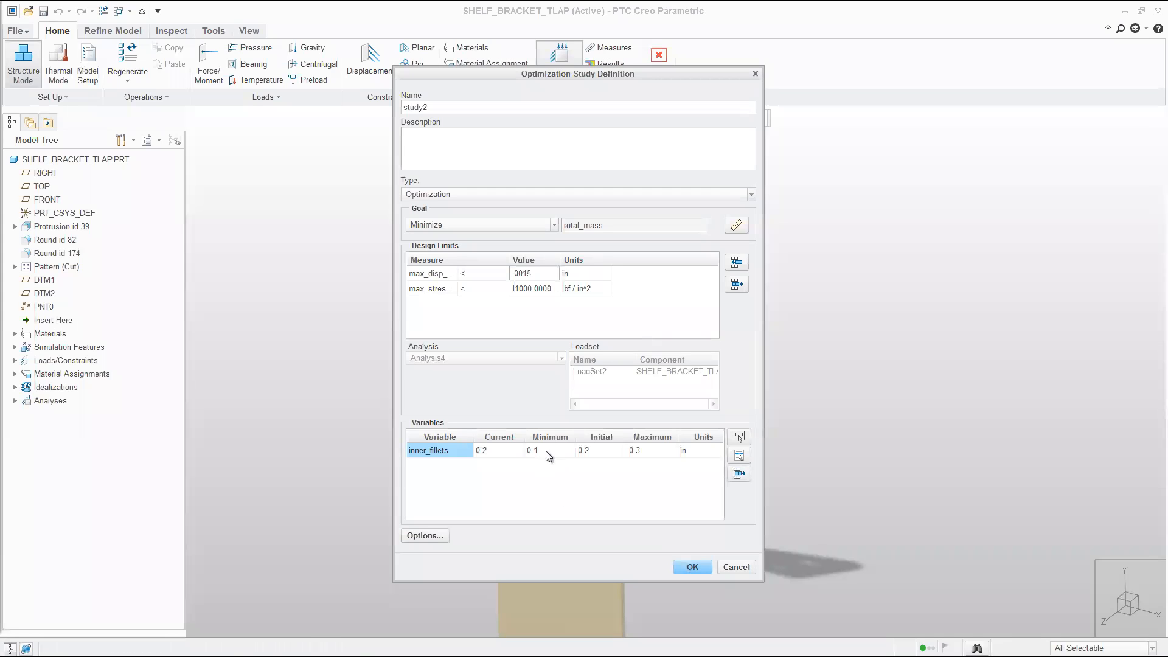
double_click(650, 451)
type(".5")
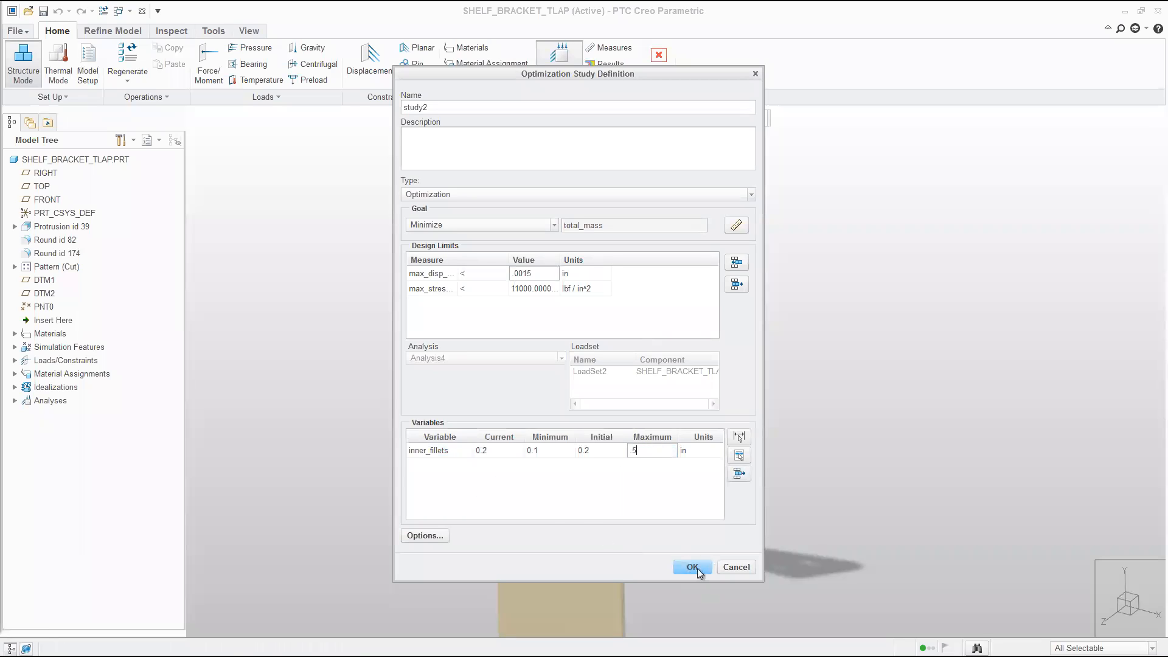
Add the 45° angle dimension and the 2.00 in arm length (mid_curve) as variables of the optimization study.
left_click(739, 438)
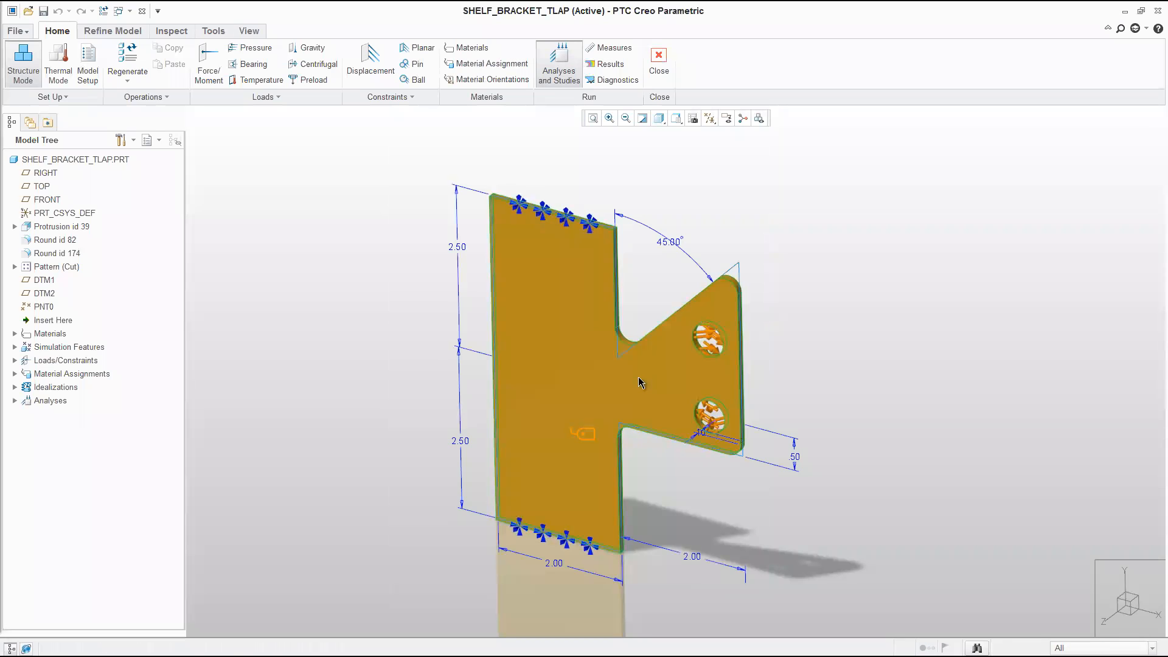
left_click(669, 246)
left_click(739, 436)
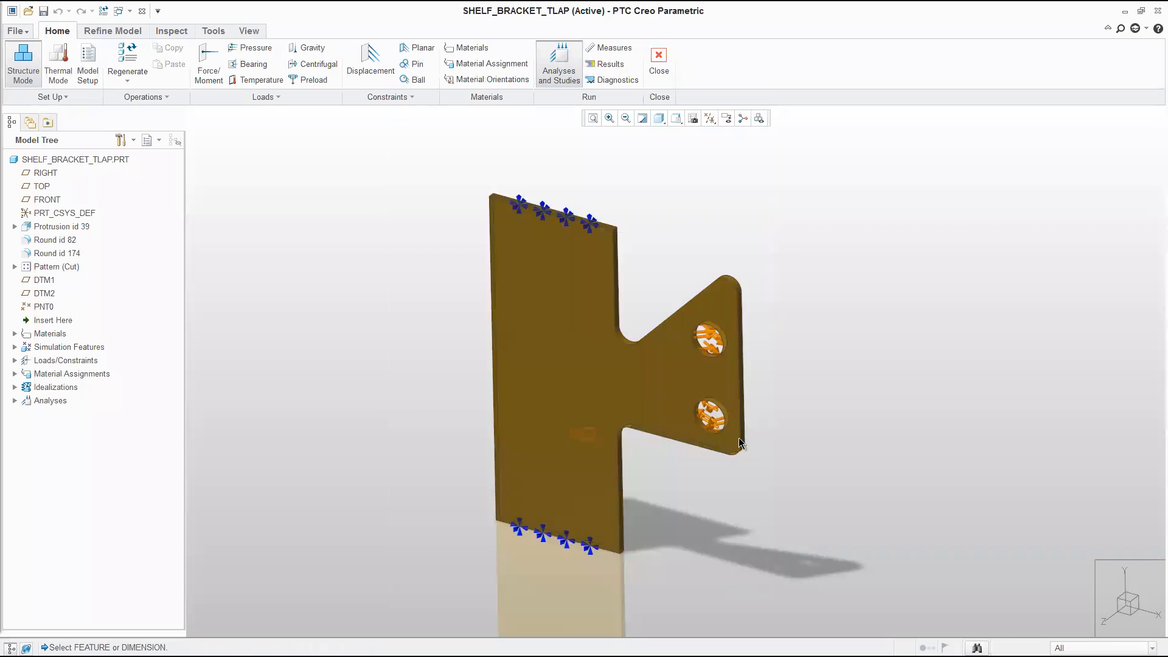
left_click(526, 280)
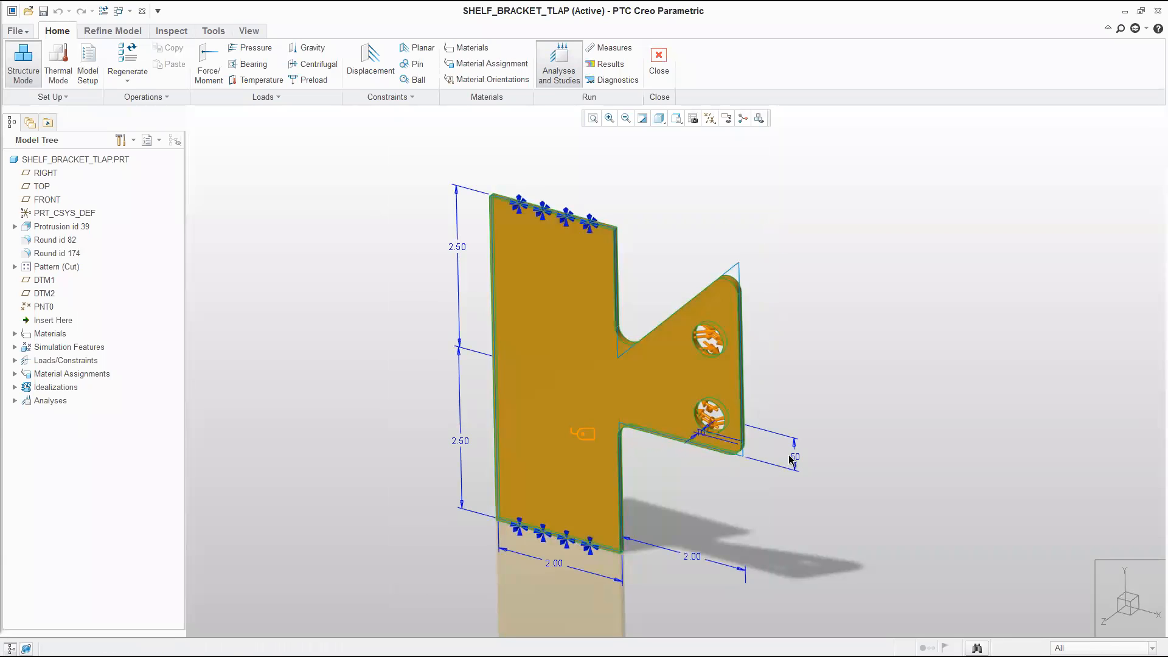
left_click(694, 555)
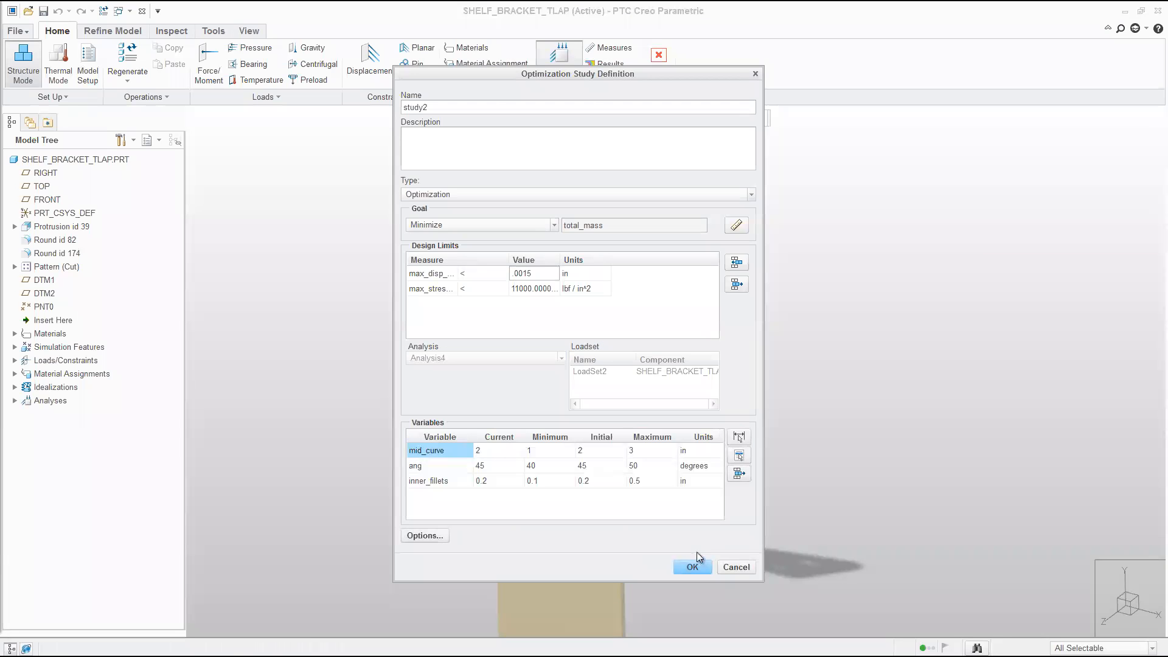
Add the tab's 2.00 in width and its lower 2.50 in height as optimization variables.
left_click(740, 437)
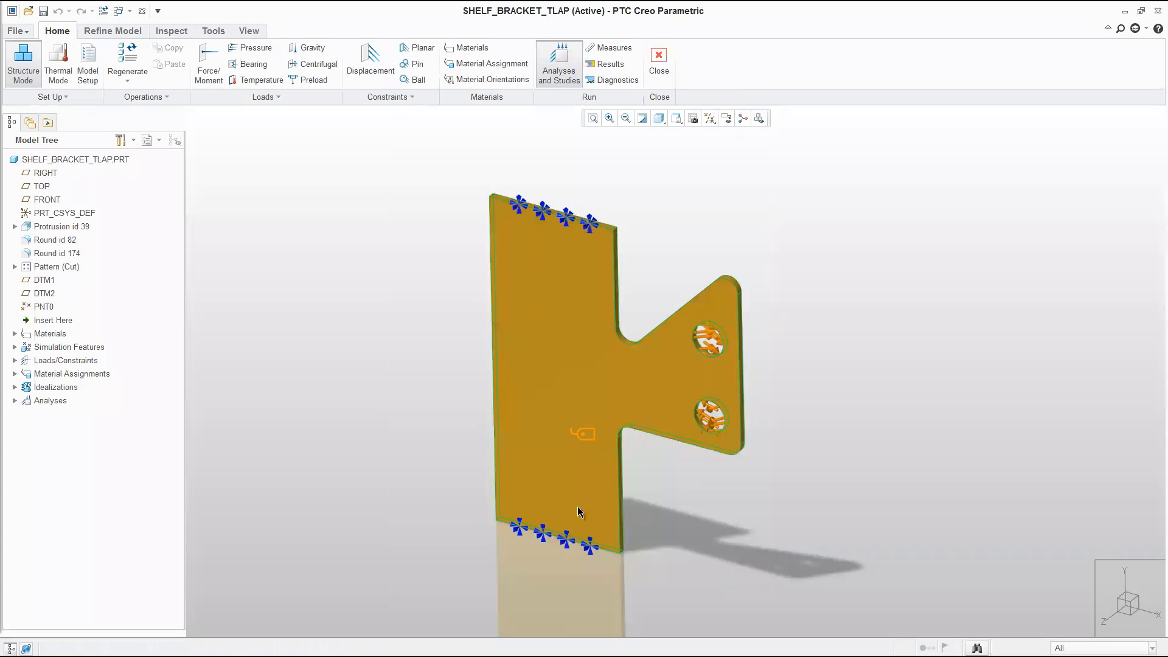
left_click(603, 523)
left_click(554, 565)
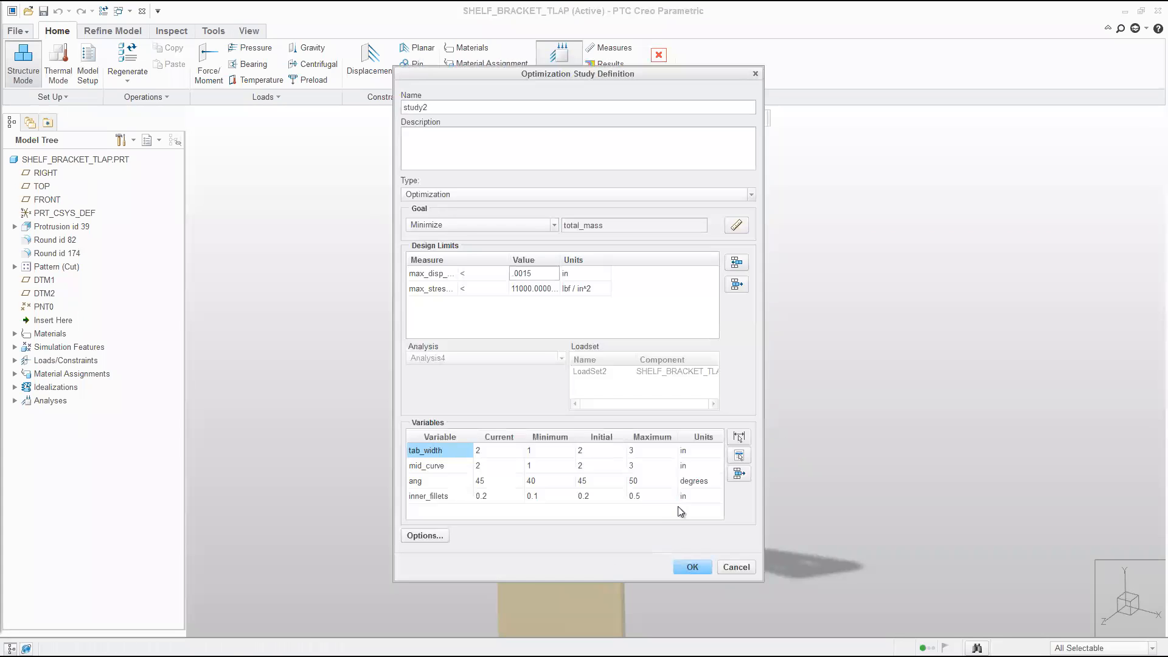
left_click(739, 438)
left_click(521, 400)
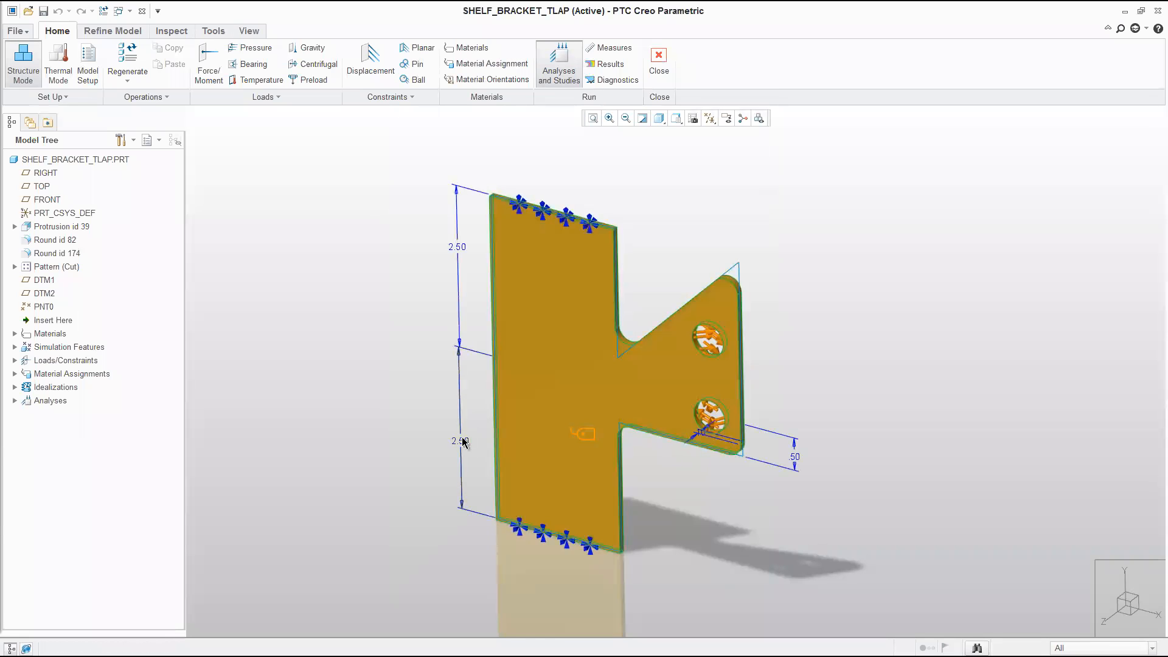
left_click(465, 449)
Add the tab's upper 2.50 in height and the outer fillet radius as optimization variables.
left_click(741, 438)
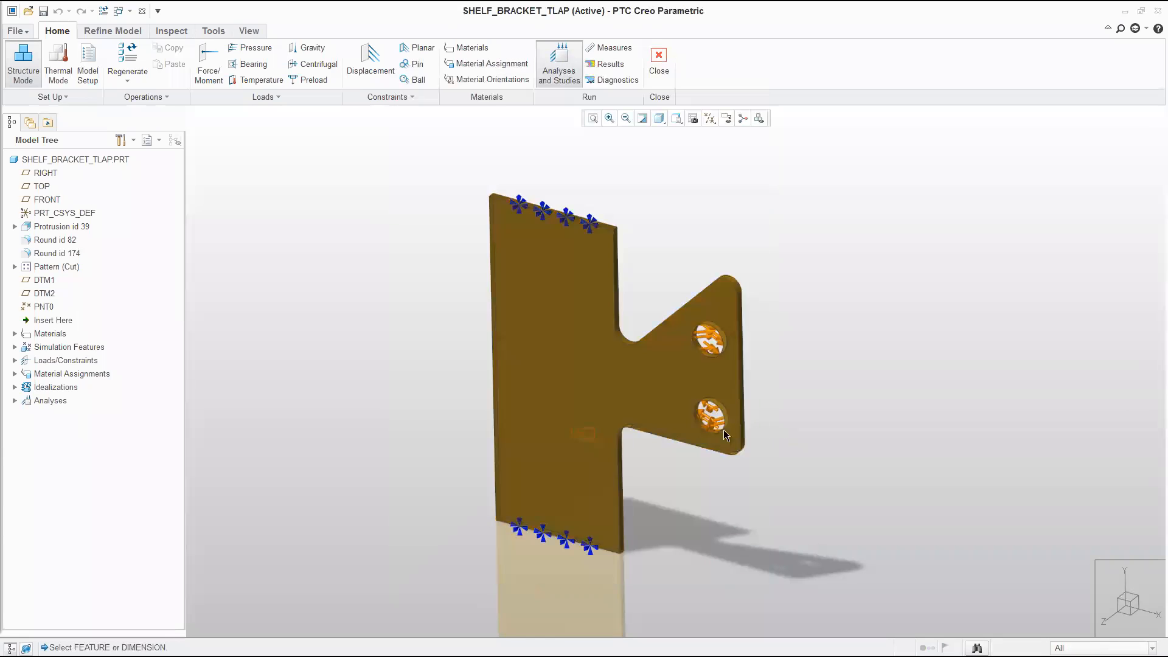
left_click(510, 307)
left_click(456, 246)
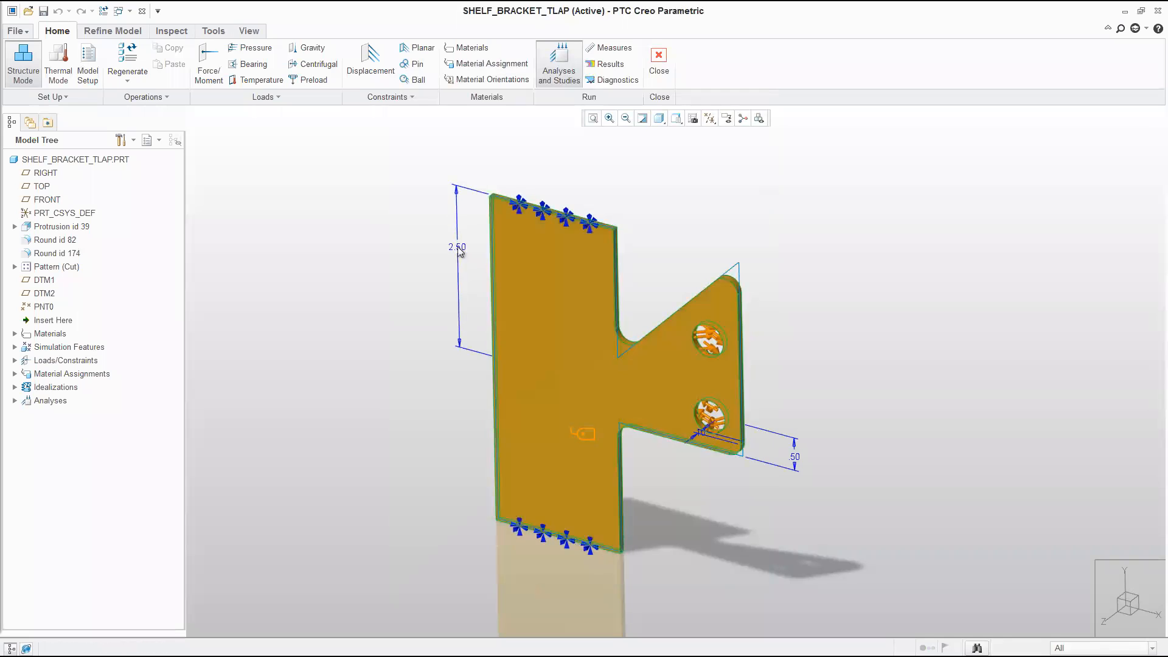
left_click(740, 440)
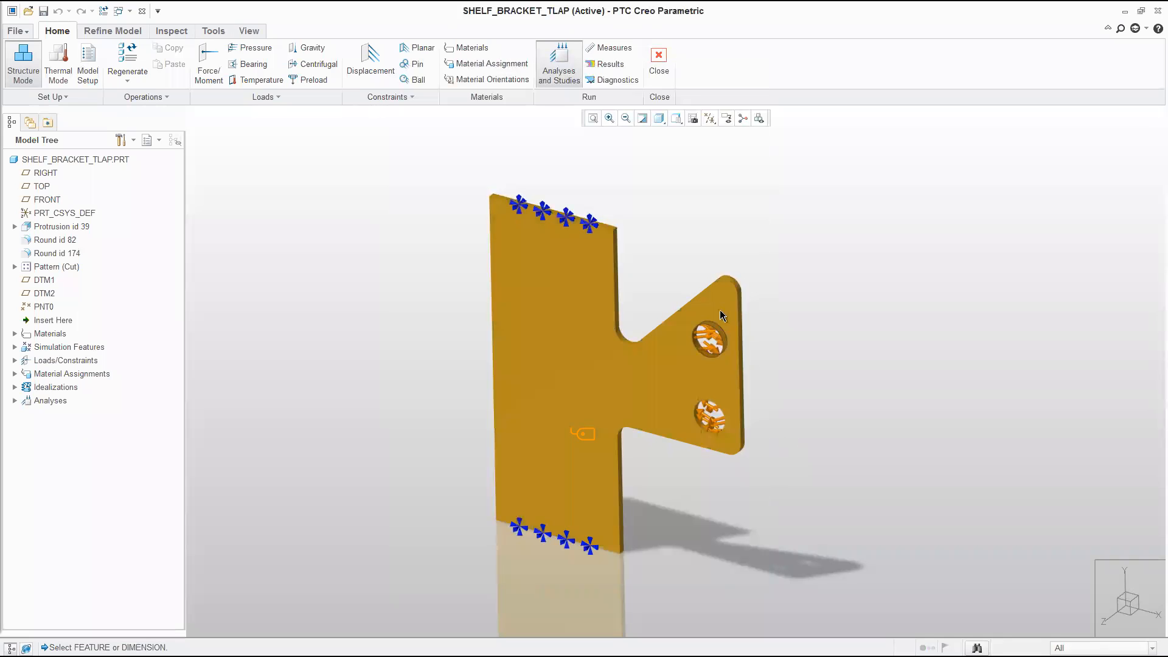
left_click(740, 284)
left_click(770, 468)
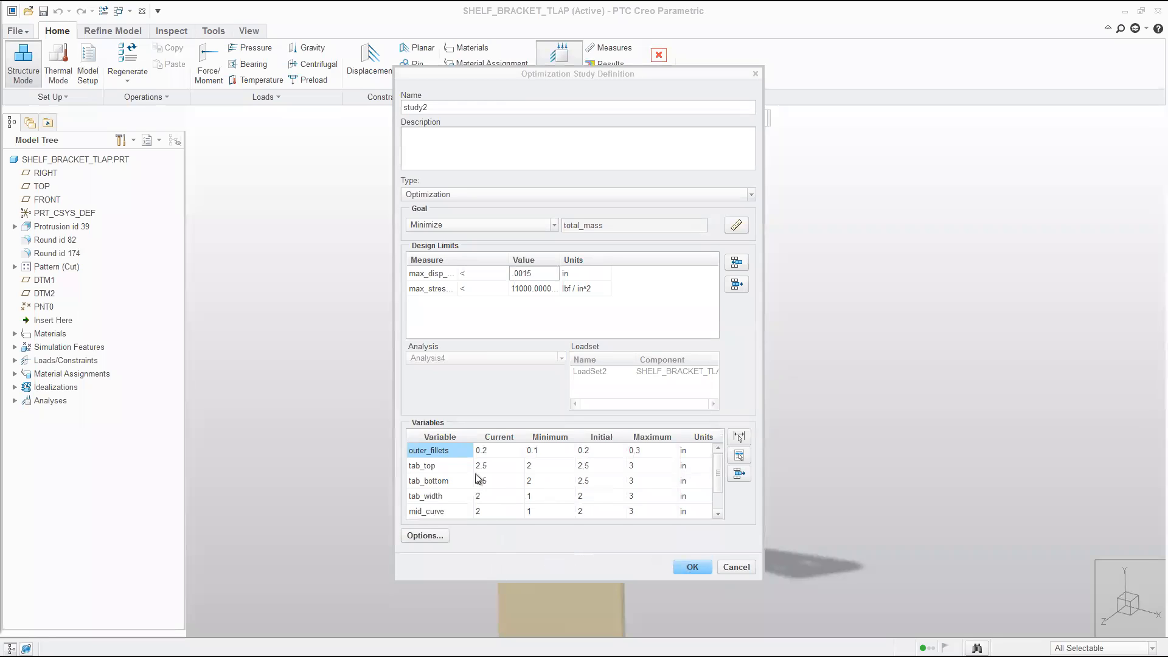
Set the outer_fillets maximum to 0.5 in and the tab_top range to 2.15–2.5 in.
double_click(647, 451)
type(".5")
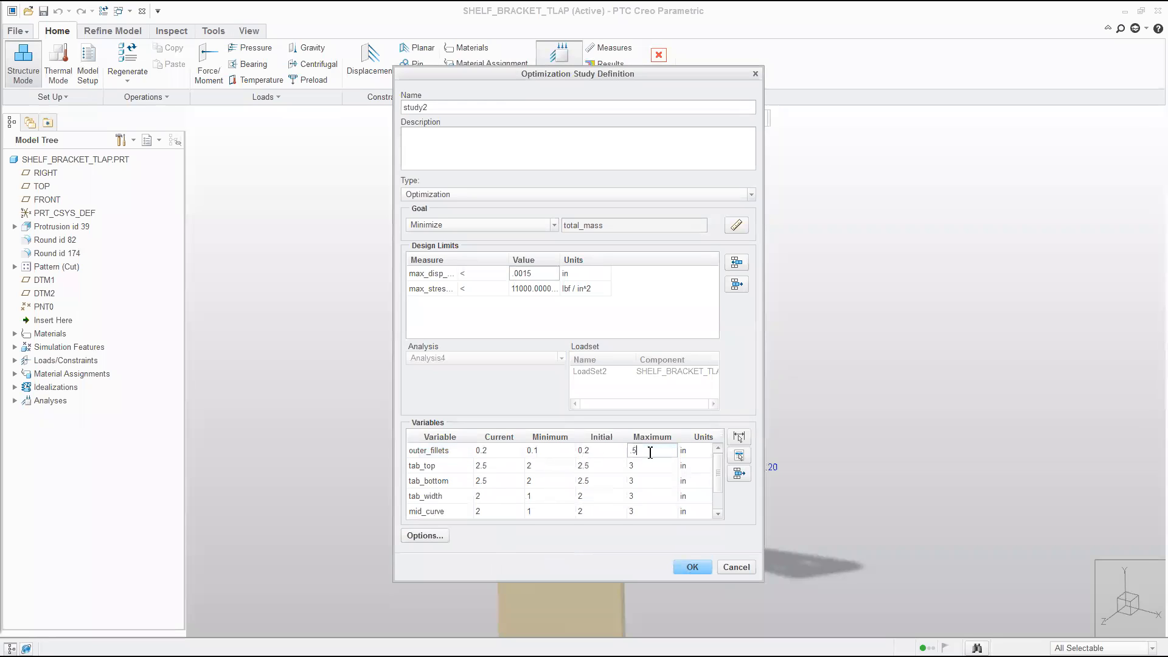
double_click(566, 466)
type(".15")
double_click(643, 467)
type("2.5")
Set the tab_bottom range to 1.05–2.5 in and the tab_width maximum to 2 in.
double_click(551, 481)
type("1.05")
double_click(648, 485)
type("2")
double_click(546, 496)
double_click(648, 497)
Set the mid_curve range to 1.85–2.15 in and the ang maximum to 90 degrees, and accept the study definition.
double_click(558, 512)
double_click(653, 509)
type("2.15")
scroll(719, 511, "down", 2)
double_click(651, 497)
type("90")
key("Return")
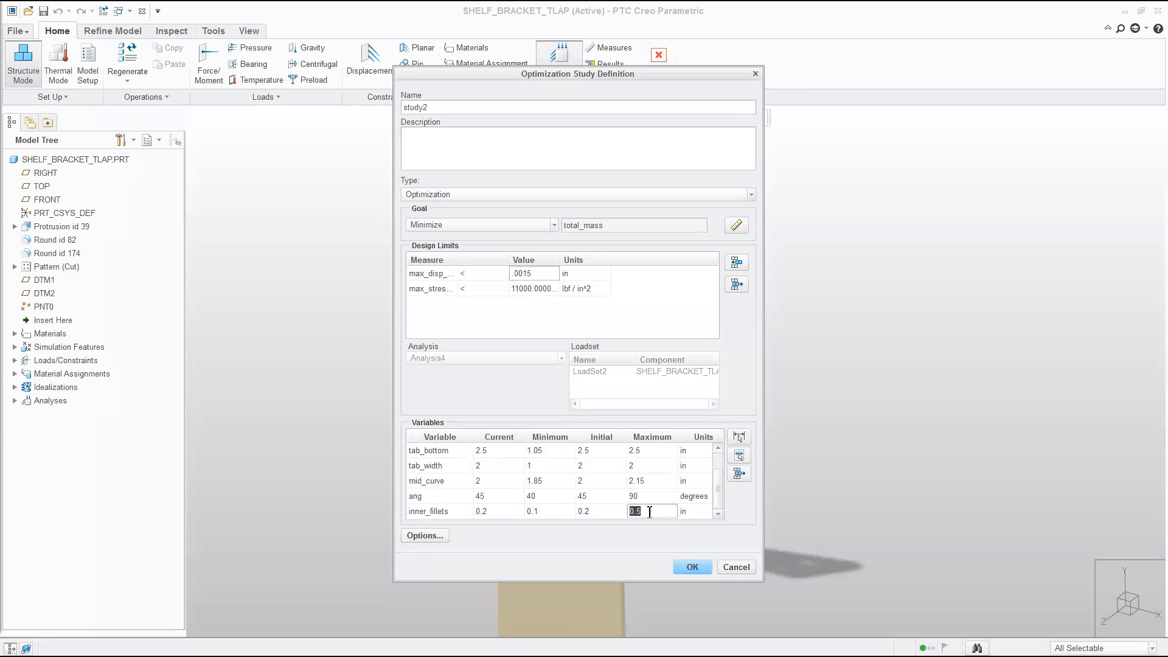
left_click(693, 567)
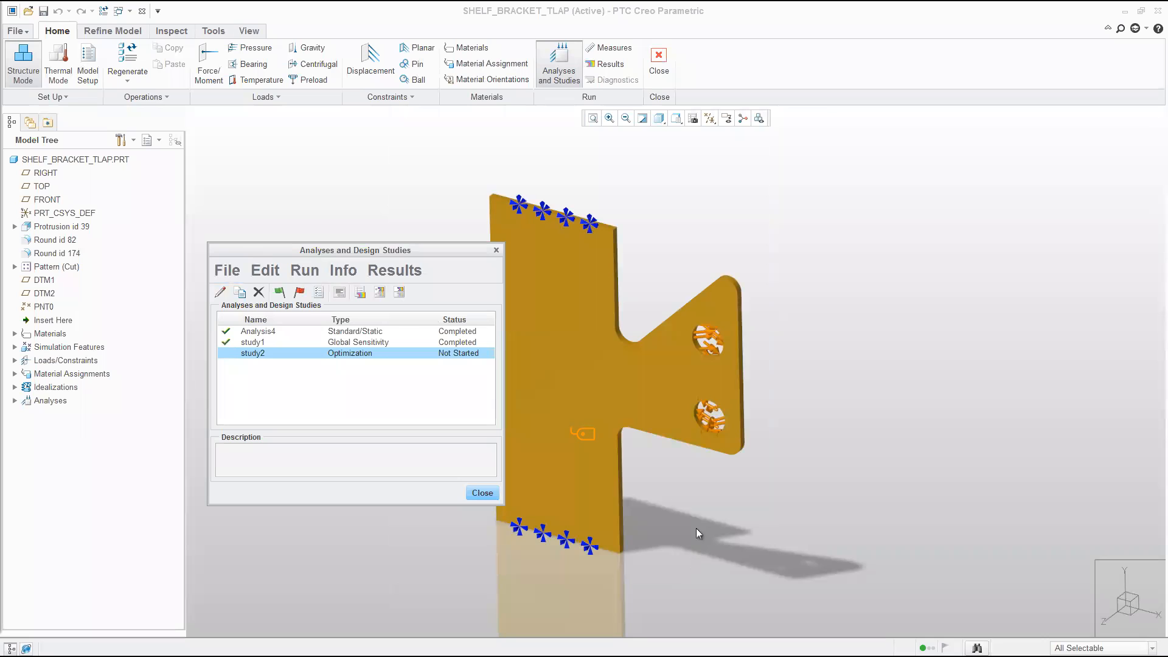
Run the optimization study study2 and open its run status.
left_click(279, 293)
left_click(645, 354)
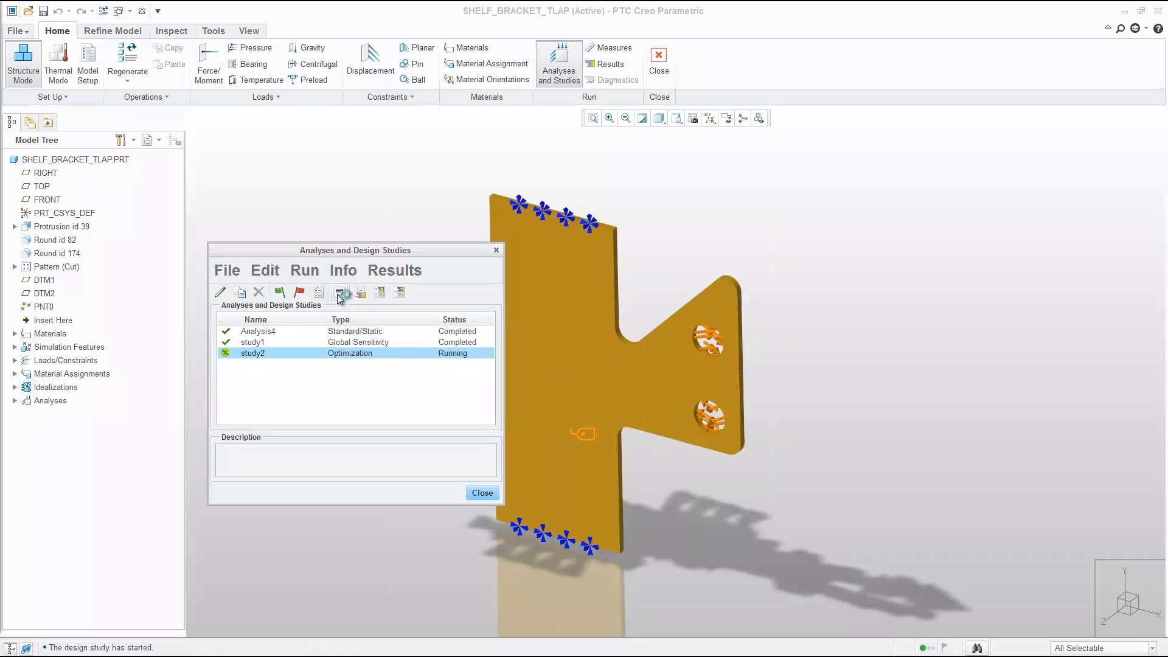
left_click(339, 294)
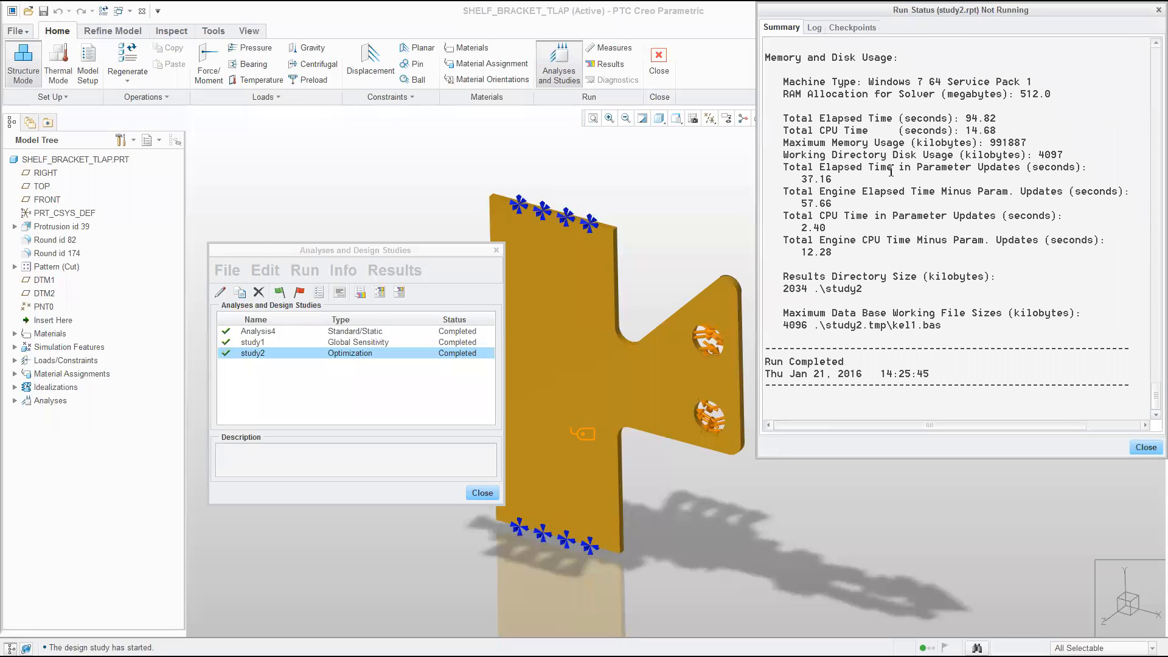
Review the optimized parameters and mass goal in the study2 run summary, and close the report.
scroll(892, 172, "up", 3)
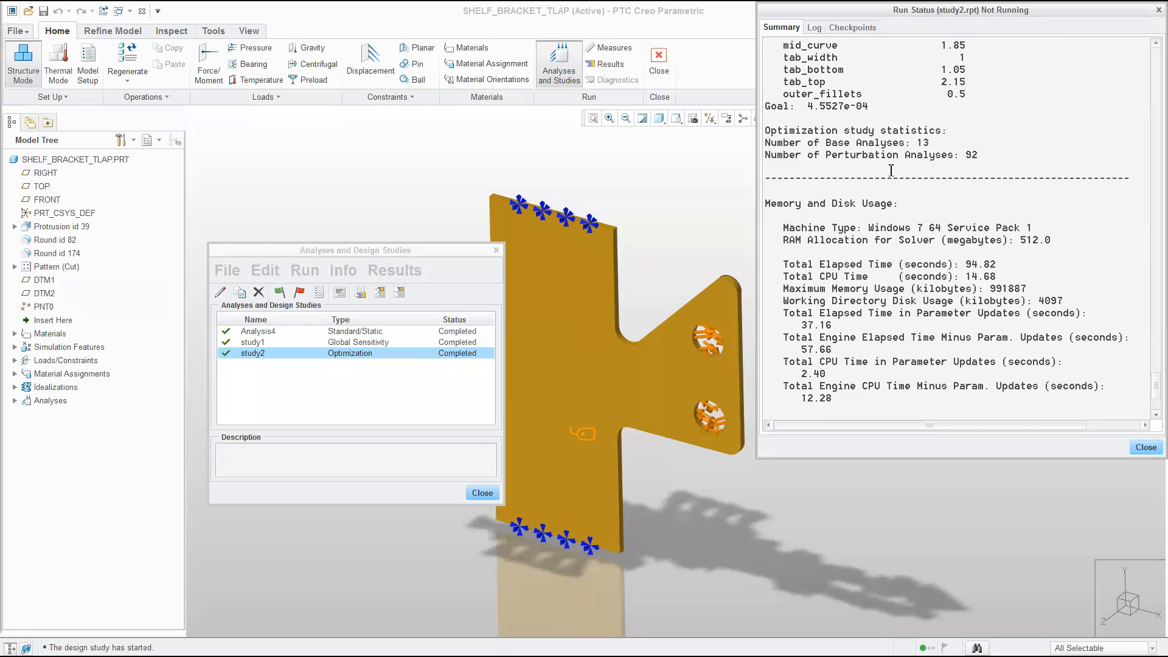
scroll(891, 171, "up", 1)
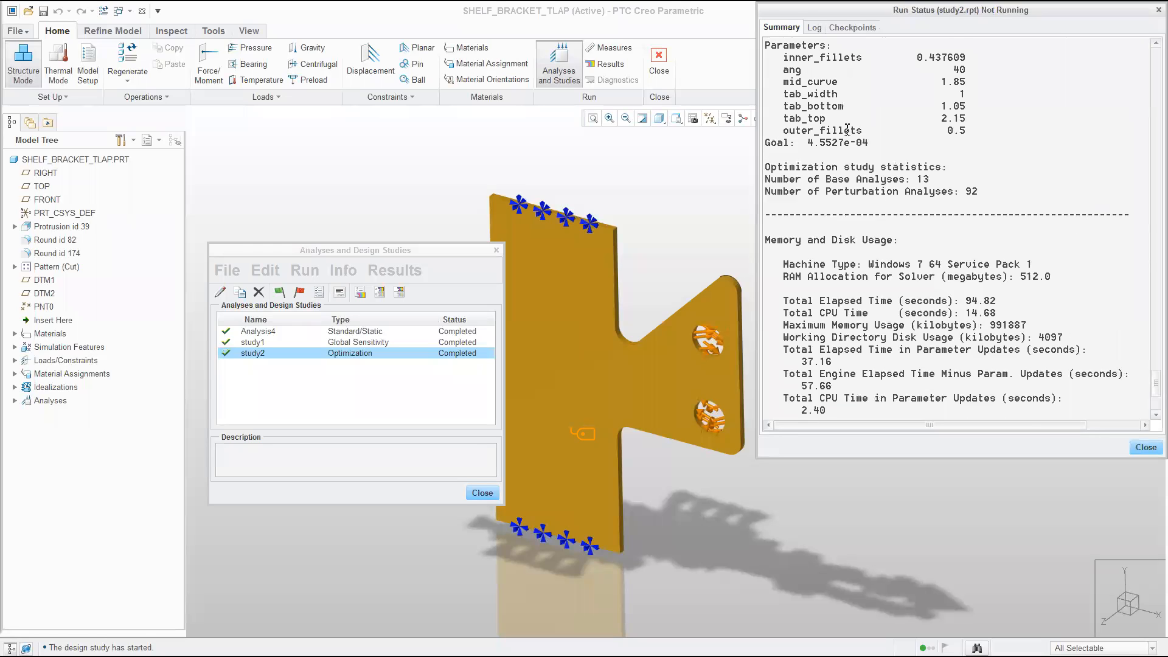
scroll(865, 186, "down", 5)
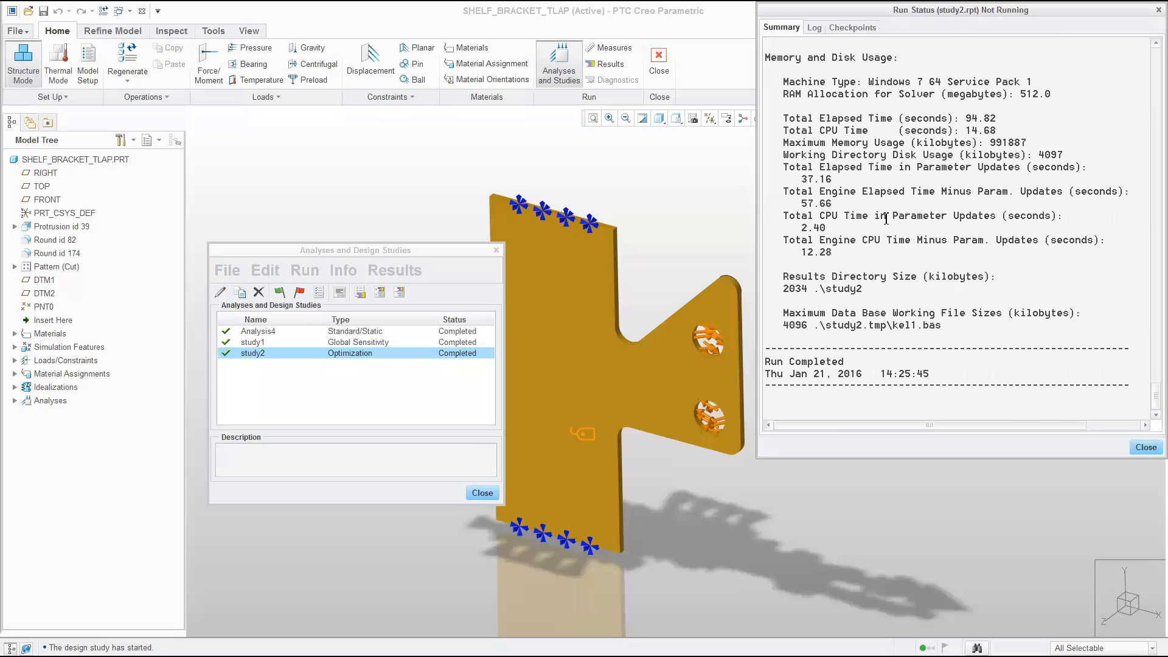
left_click(1146, 448)
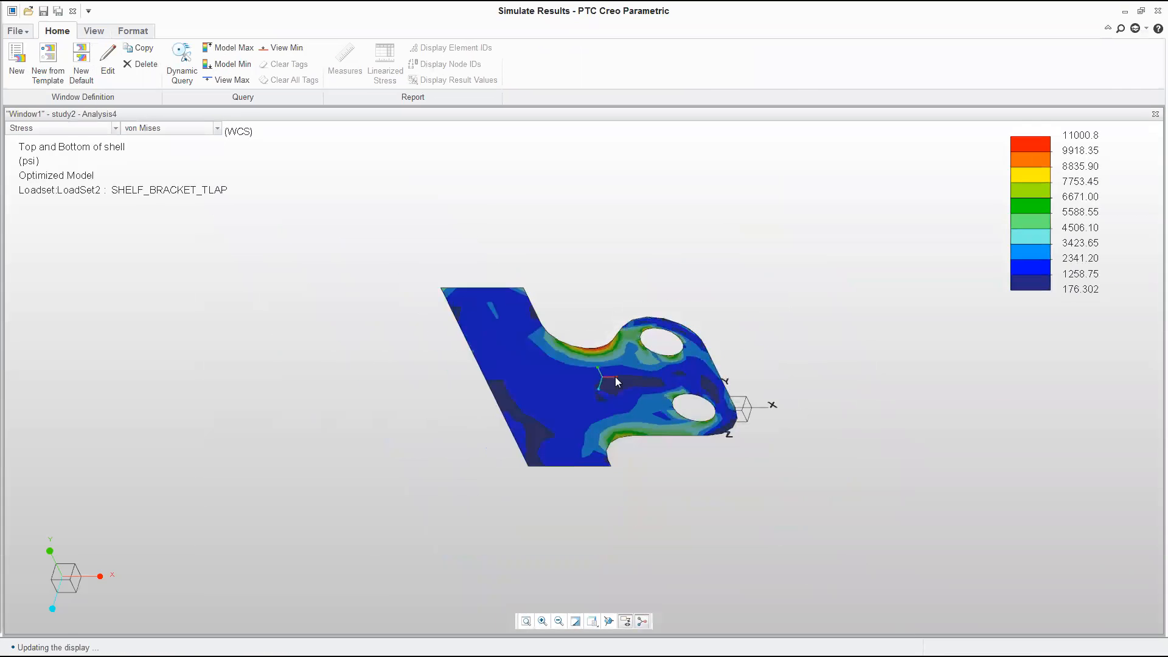
Examine the von Mises stress plot of the optimized bracket and exit the results without saving.
middle_click_drag(618, 377, 618, 316)
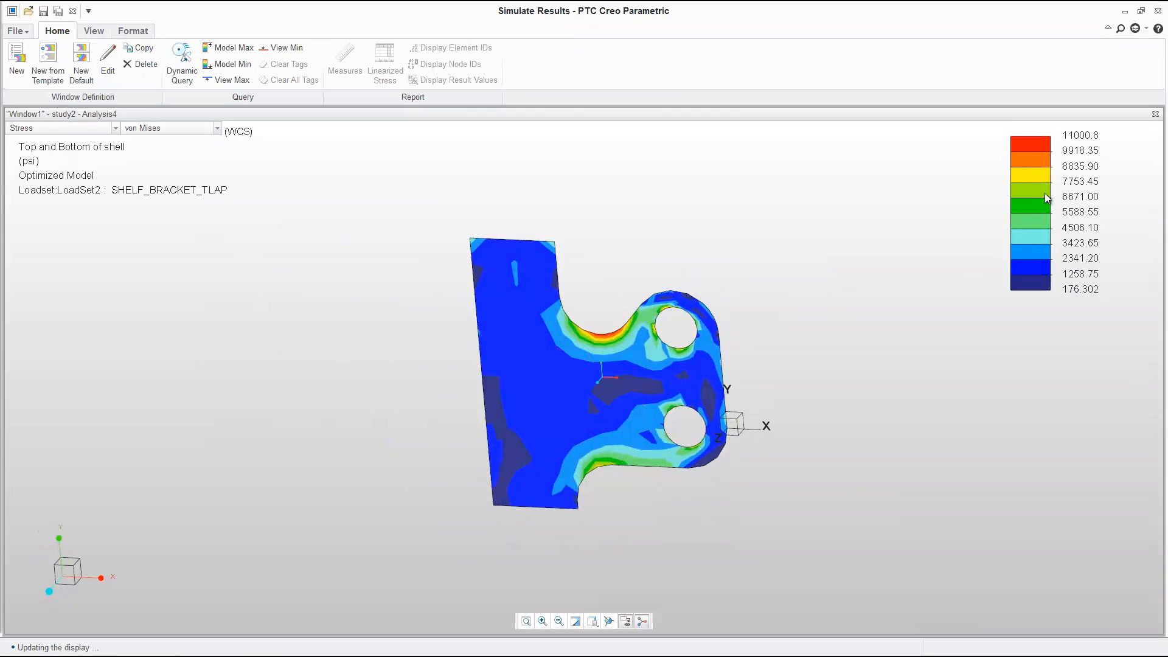
left_click(1157, 12)
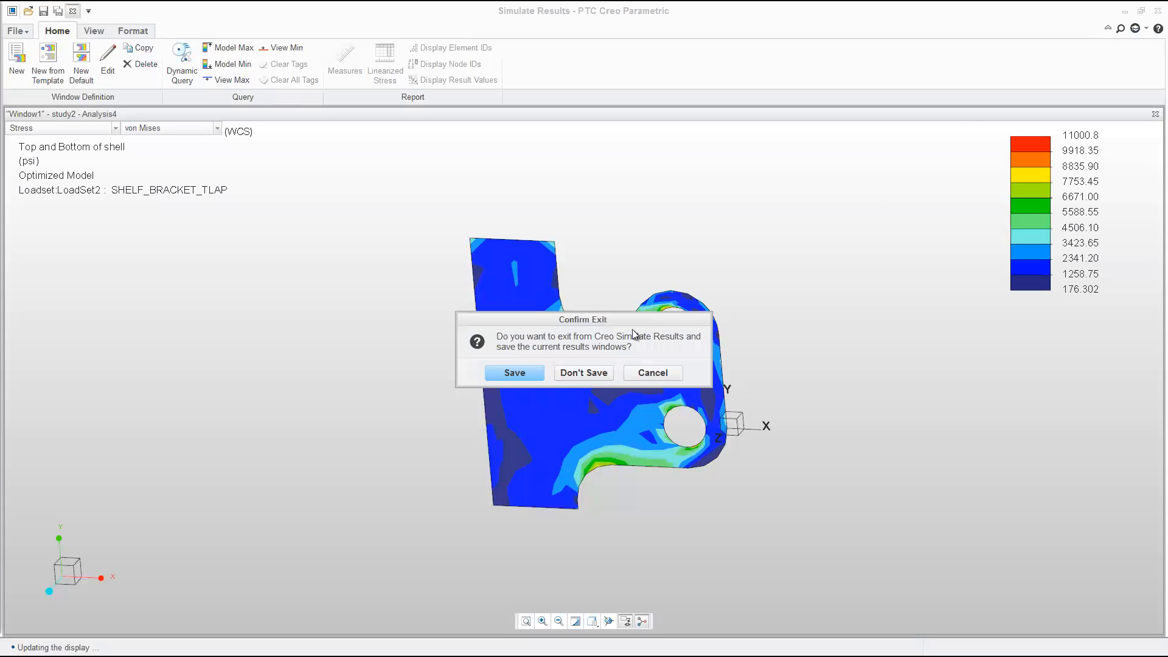
left_click(577, 368)
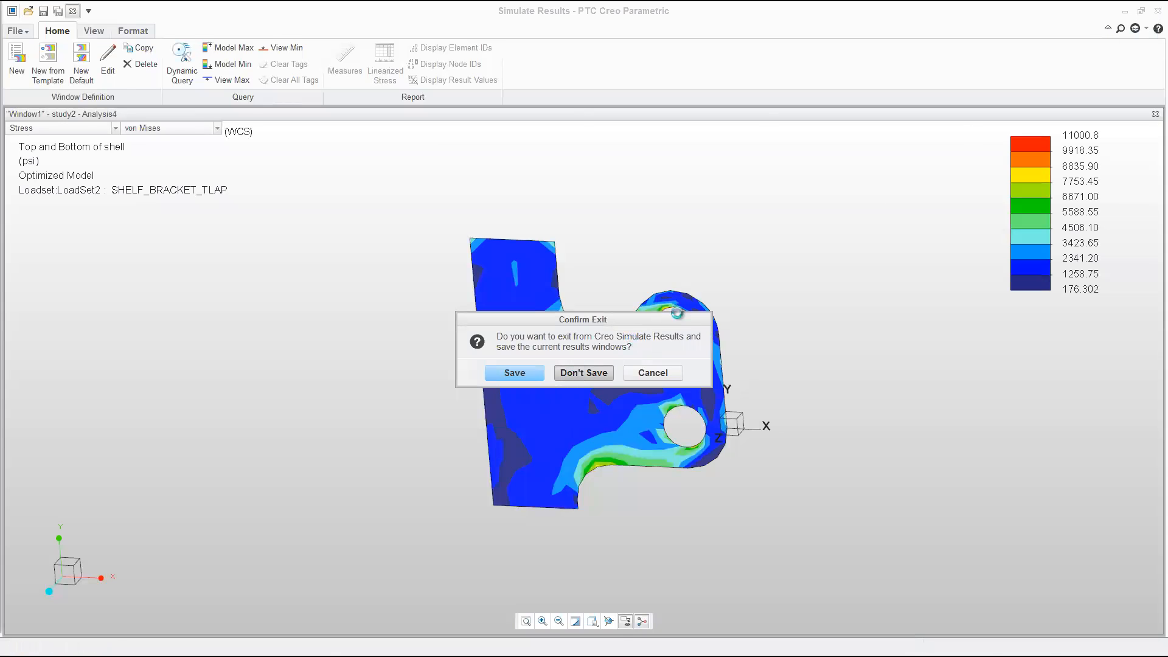
Step through the optimization history of study2 shape by shape and leave the model at the optimized shape.
left_click_drag(374, 252, 250, 246)
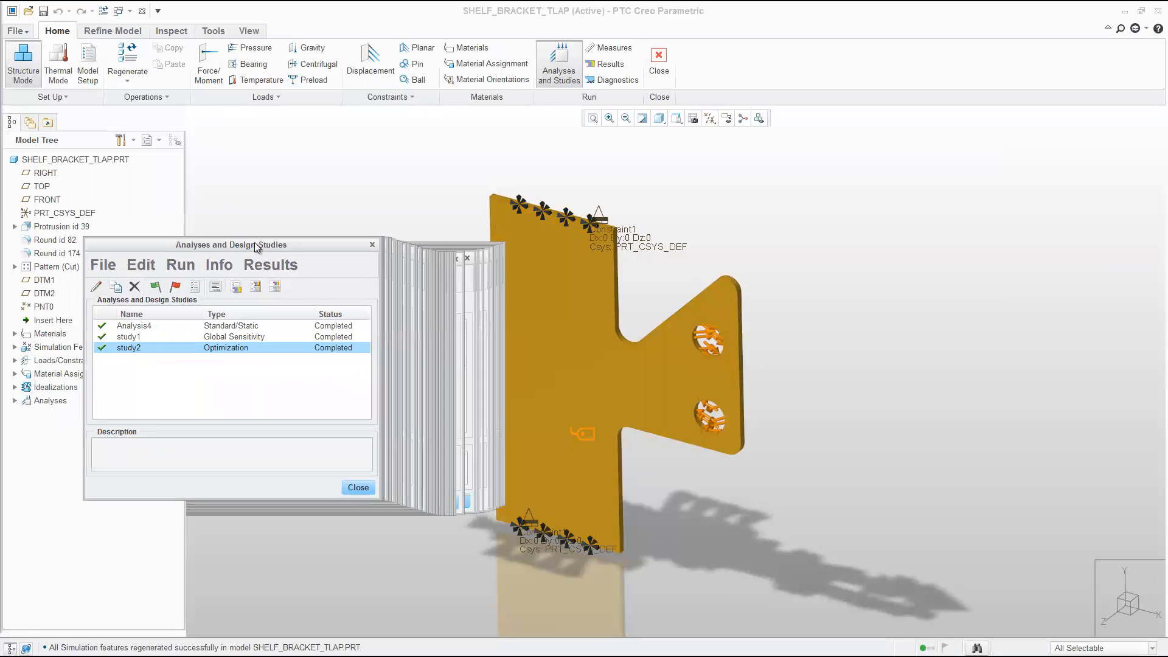
left_click(218, 266)
left_click(249, 330)
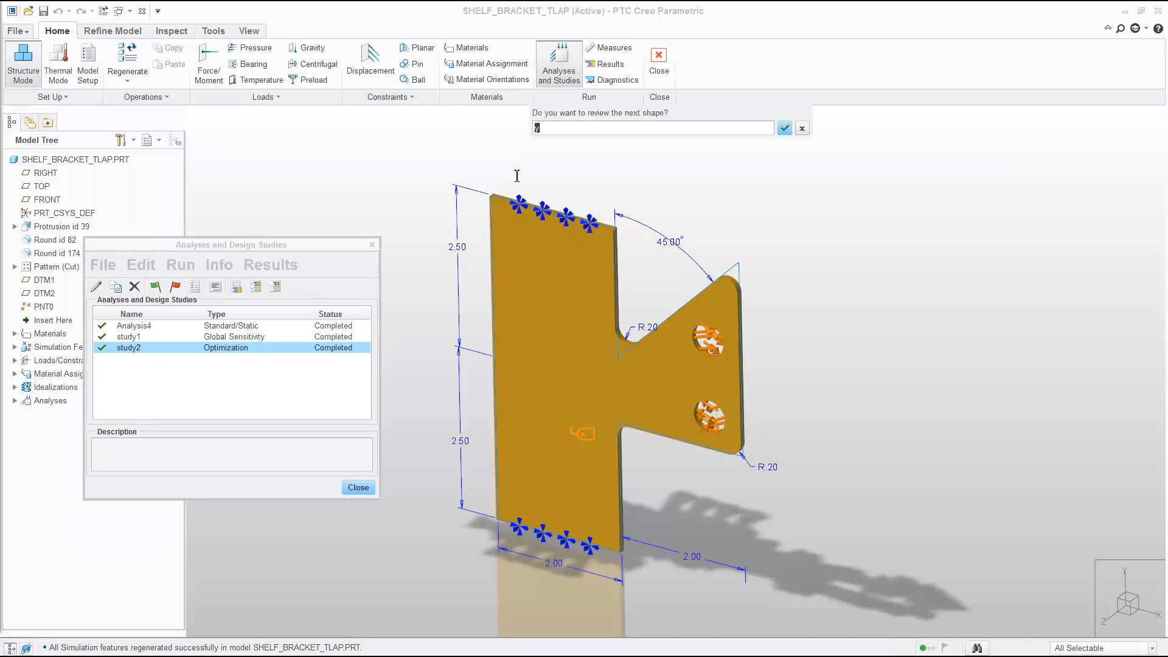
key("Return")
key("Return")
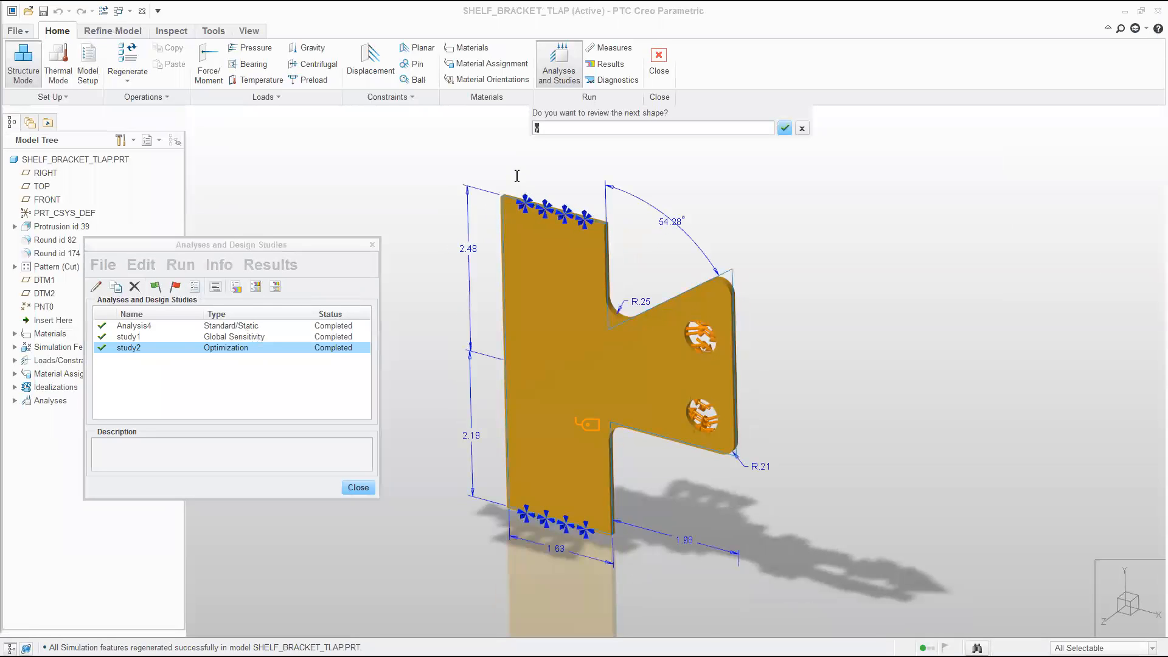
key("Return")
key("Return")
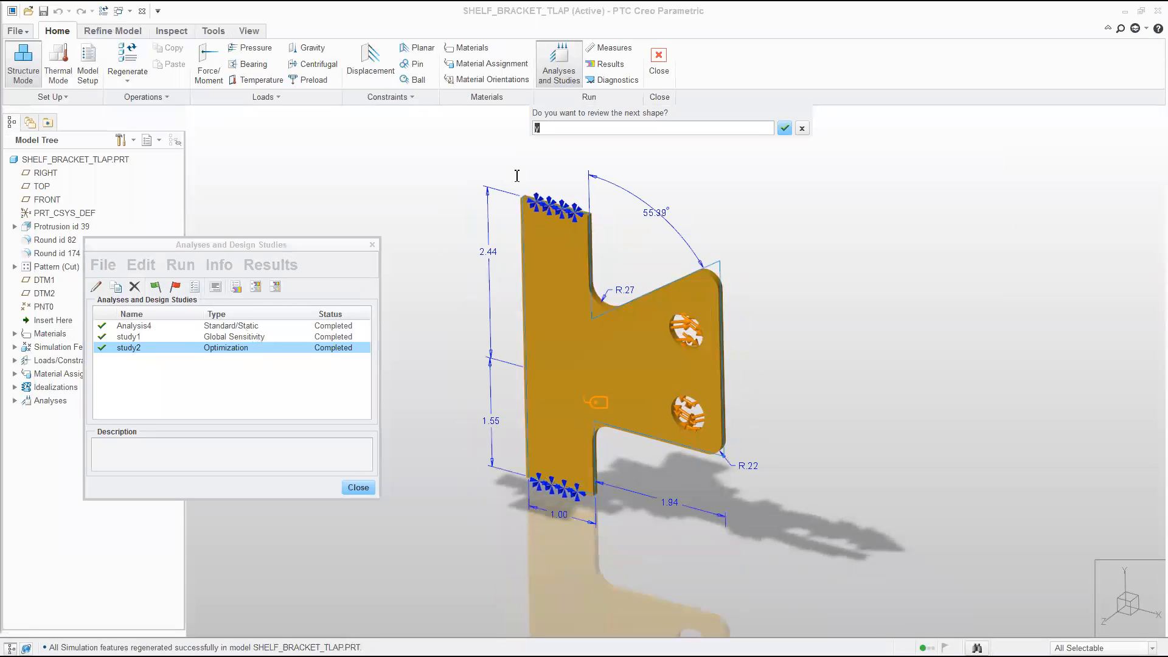
key("Return")
key("Return")
key("Return")
key("Return")
key("Return")
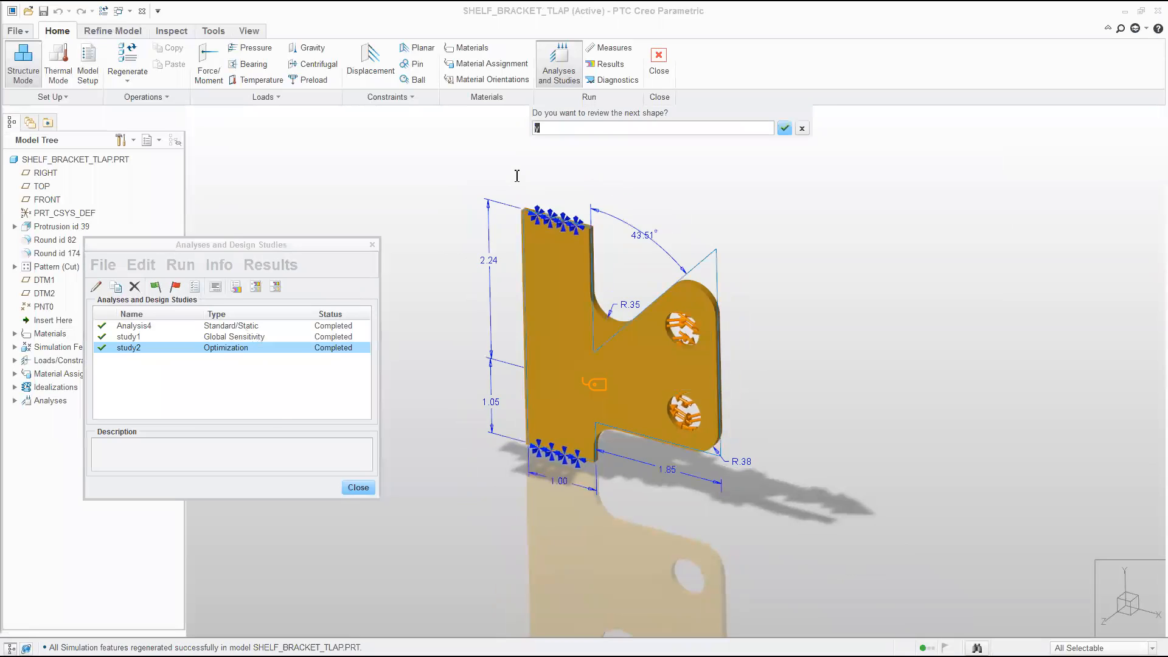
key("Return")
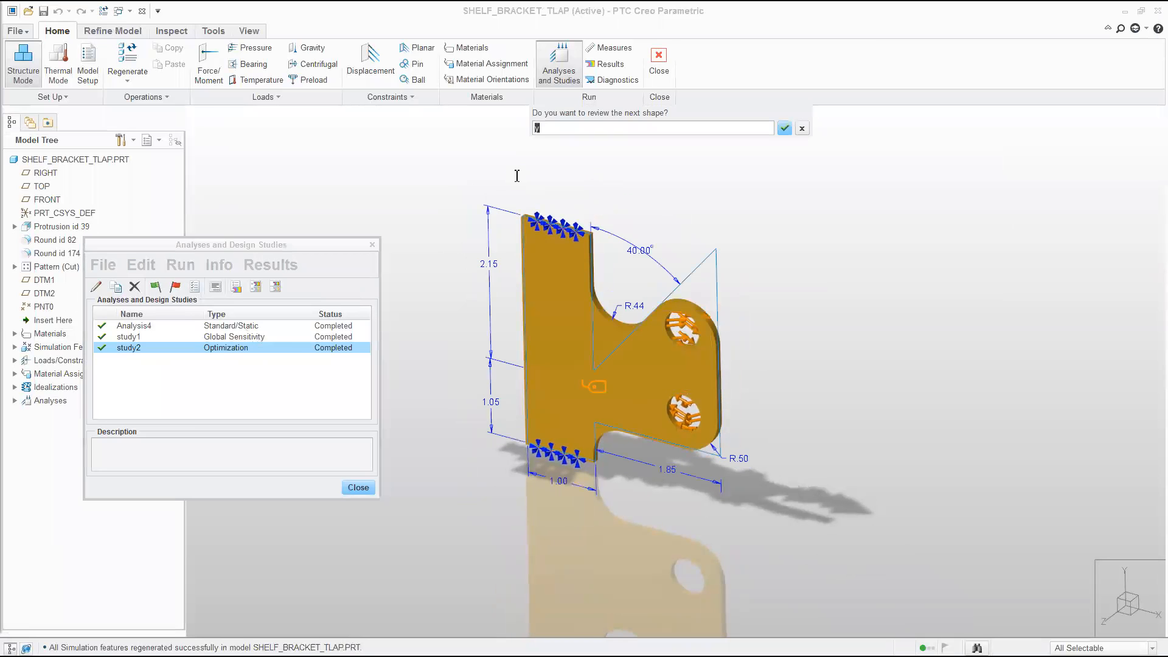
key("Return")
key("Return")
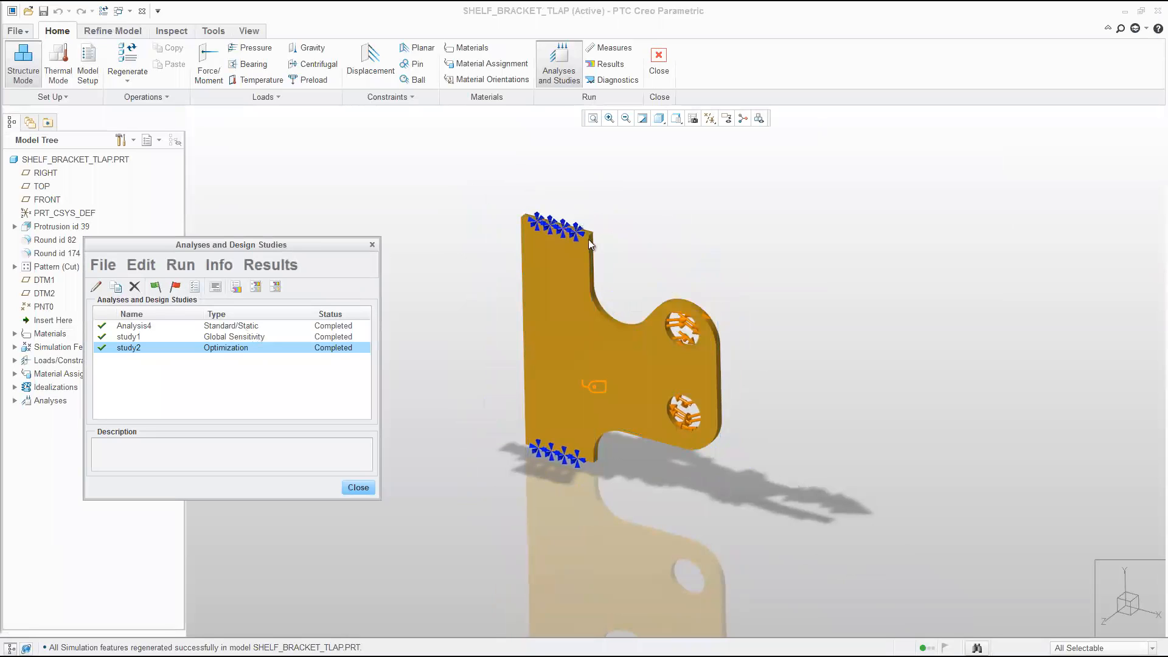
Close the list of analyses and design studies, leave Simulate, and inspect the optimized bracket.
middle_click_drag(609, 317, 465, 406)
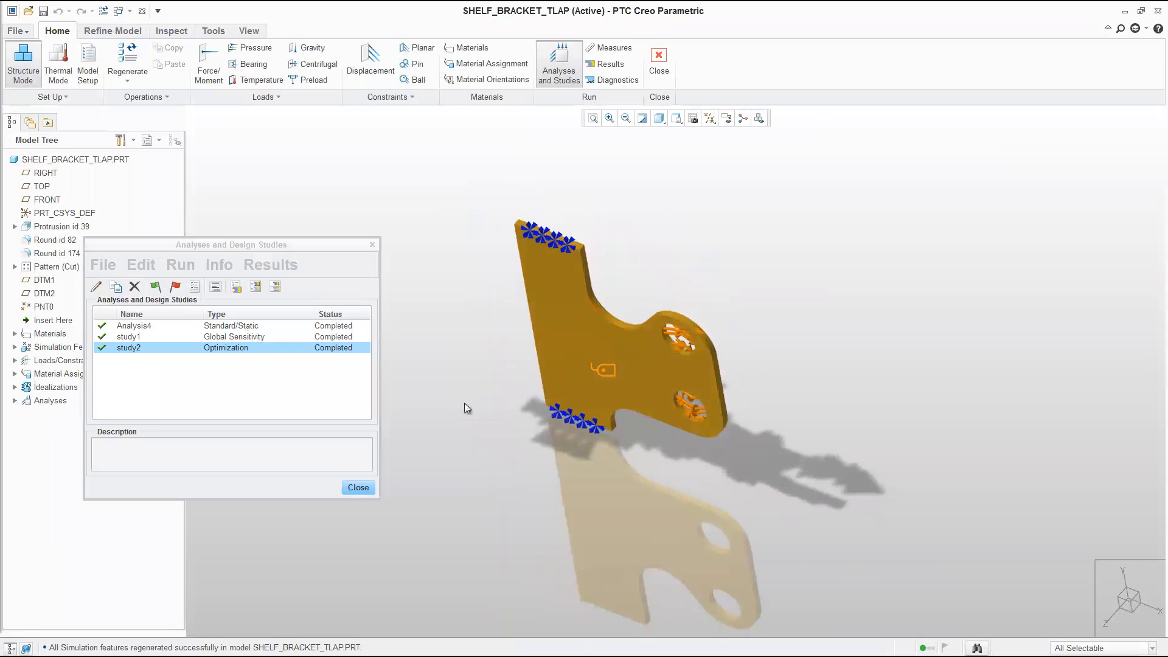
left_click(358, 488)
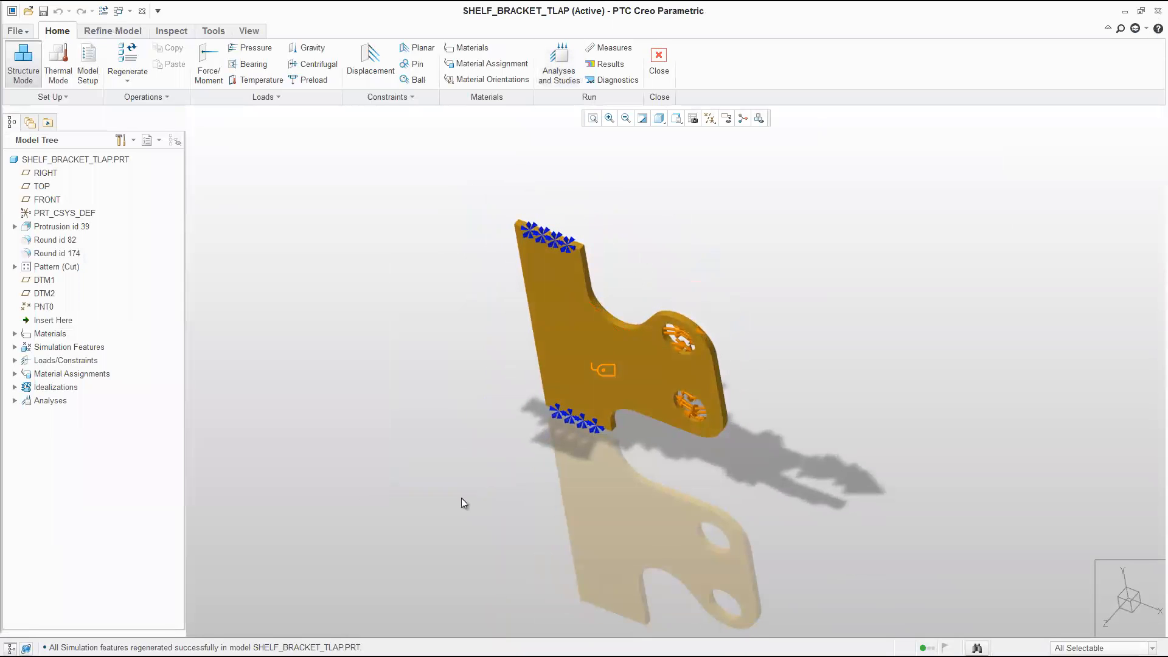
left_click(658, 60)
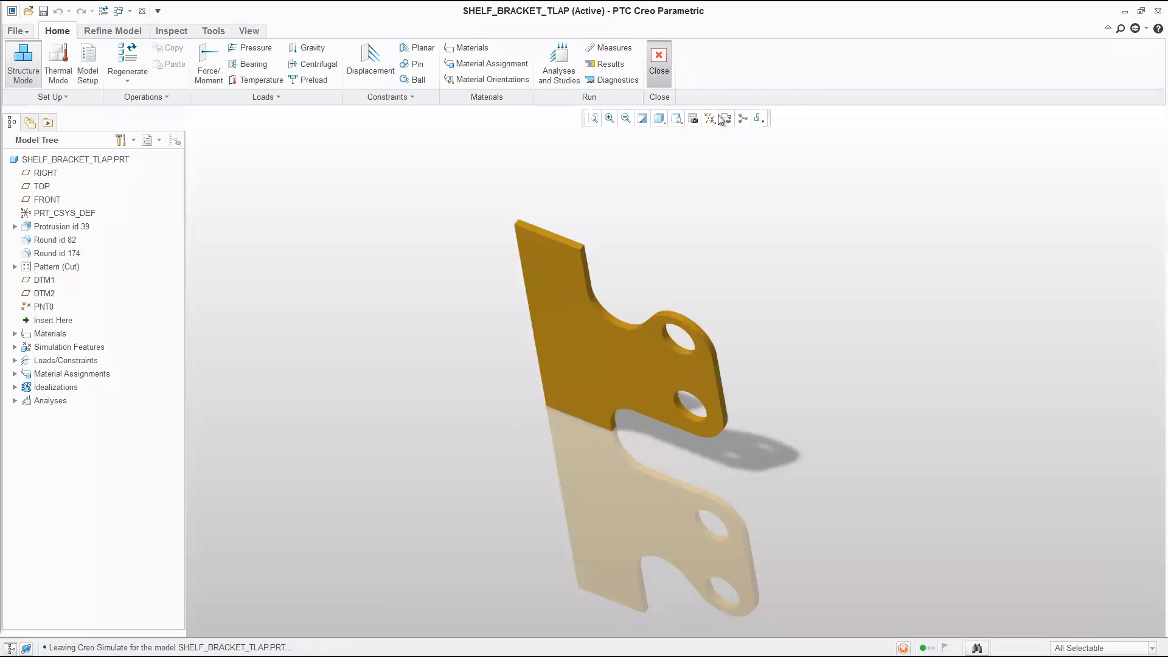
mouse_move(645, 302)
middle_mouse_down()
mouse_move(730, 255)
mouse_move(637, 263)
mouse_move(582, 229)
middle_mouse_up()
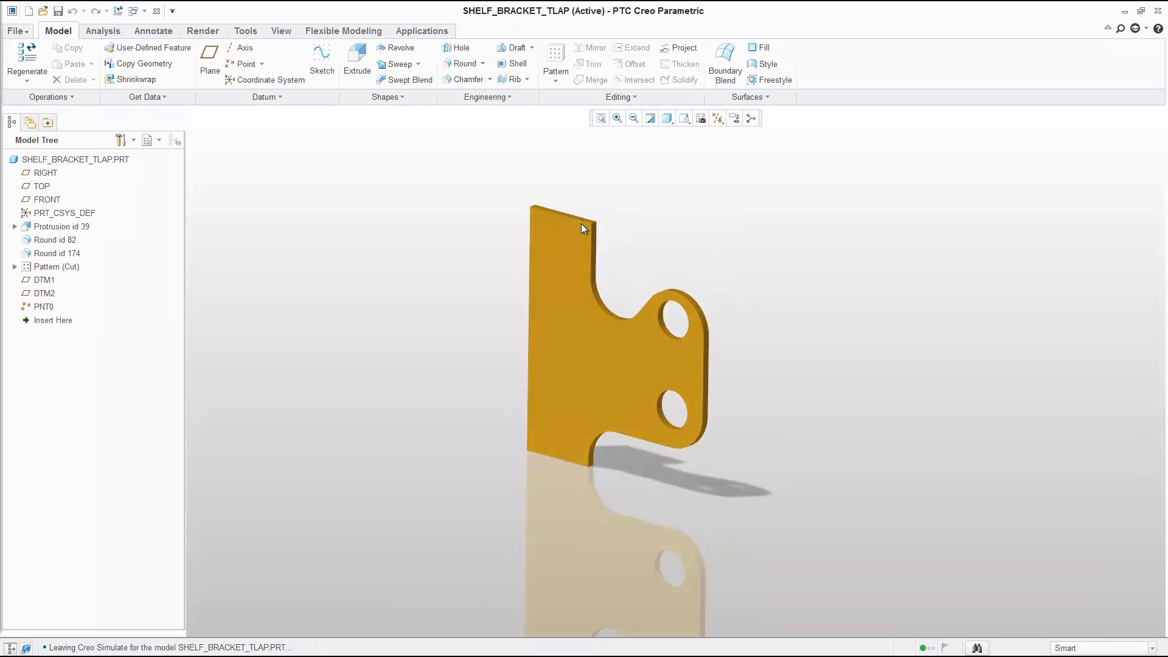
Return to the PRESS_MACHINE assembly and view the optimized bracket mounted on the frame corner.
left_click(156, 11)
scroll(607, 196, "down", 2)
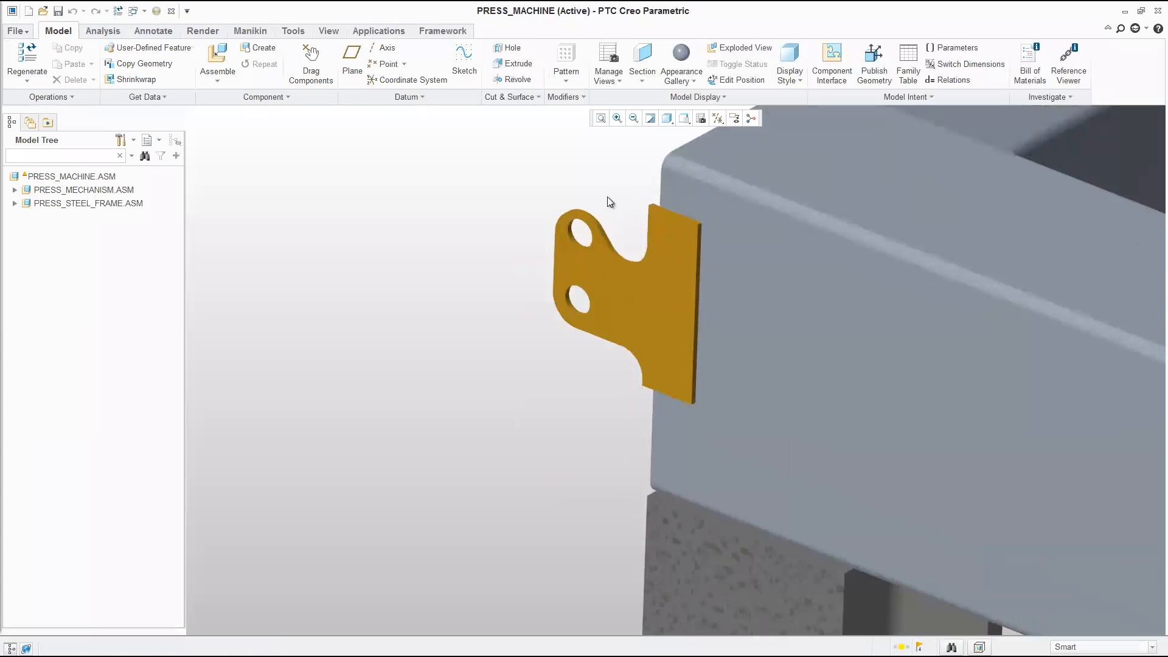
scroll(557, 200, "up", 6)
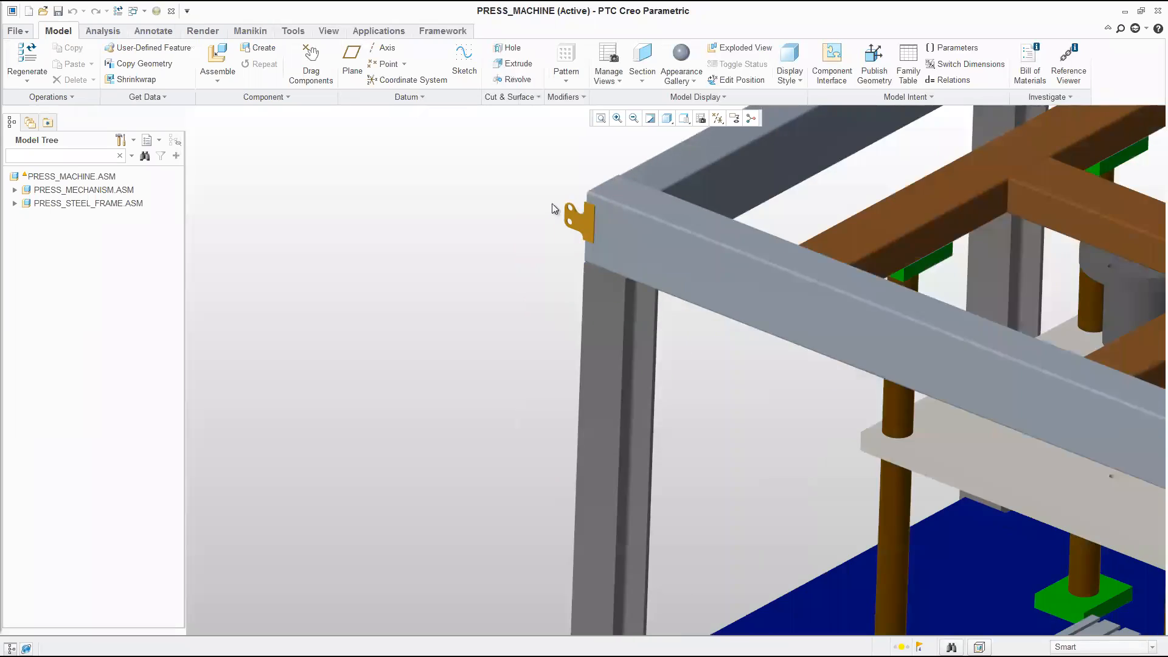